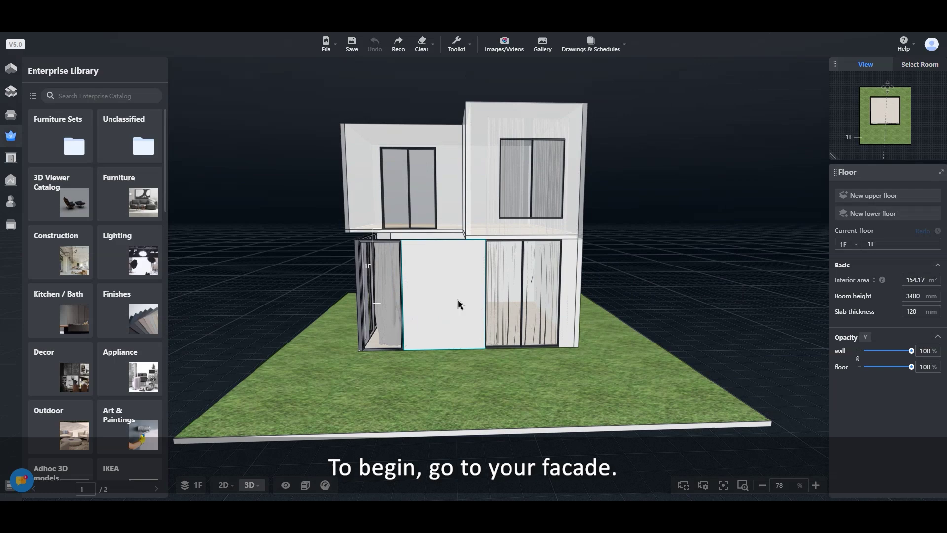
Browse the Dividers under Construction in the public library for wood partition screens suited to the first-floor facade
left_click(855, 245)
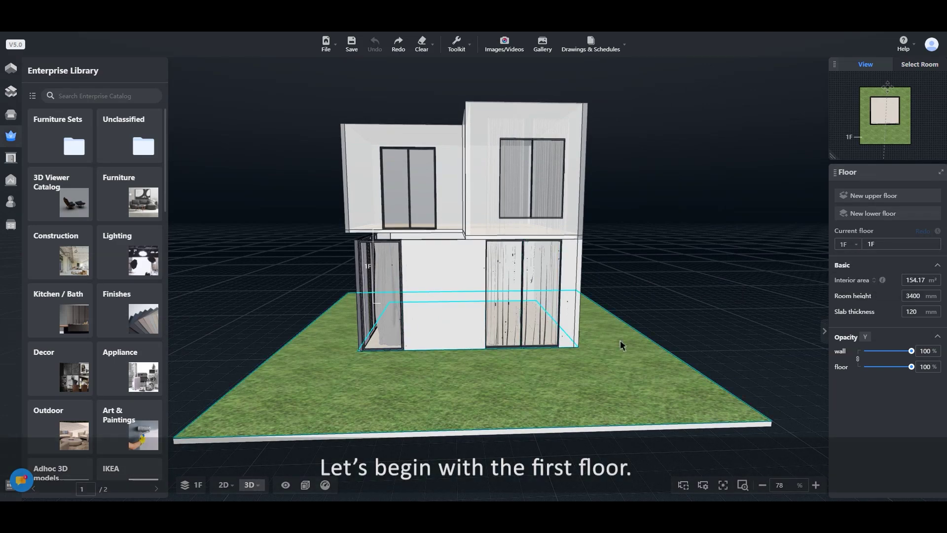
scroll(406, 297, "up", 2)
left_click_drag(494, 392, 503, 429)
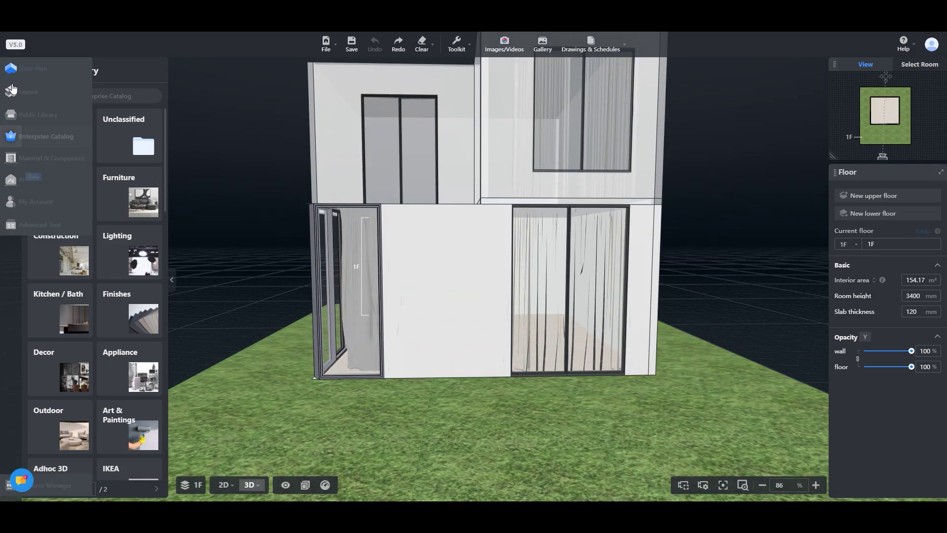
left_click(34, 119)
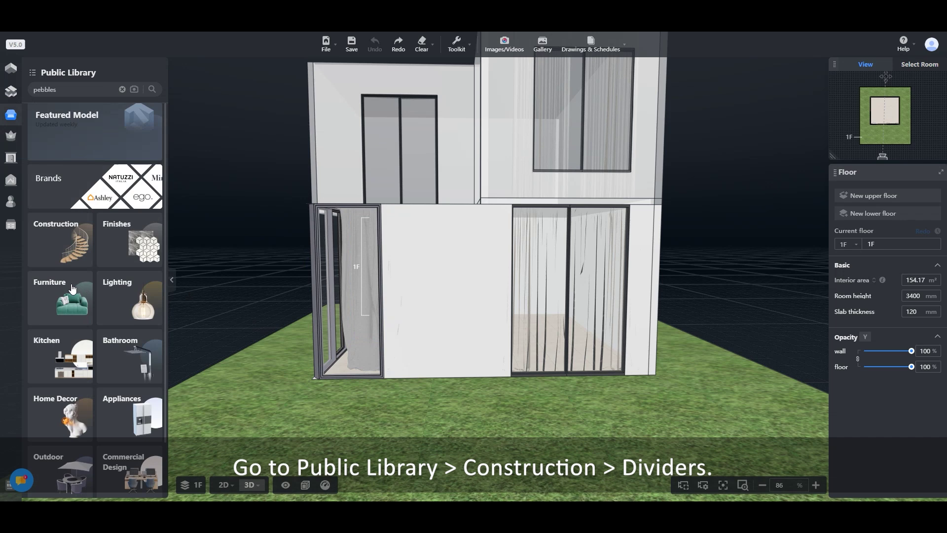
left_click(57, 249)
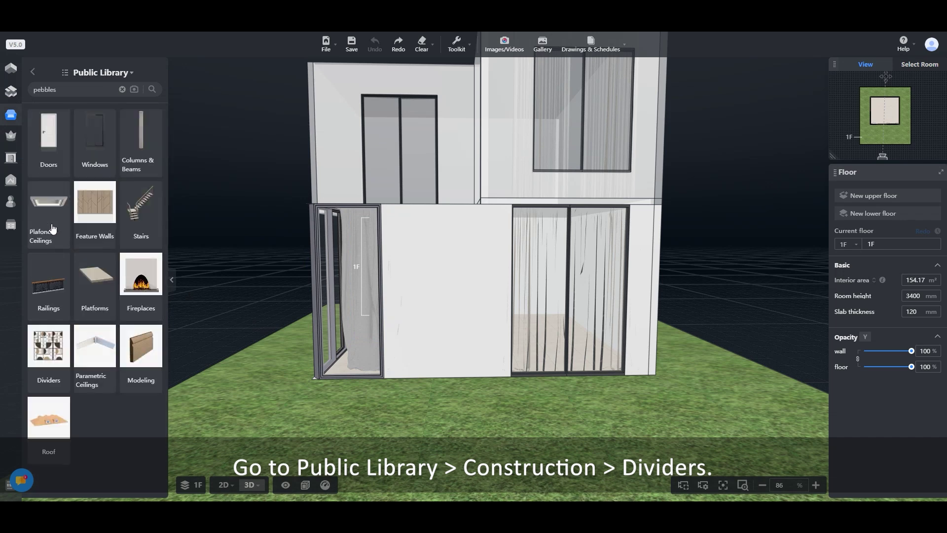
left_click(46, 369)
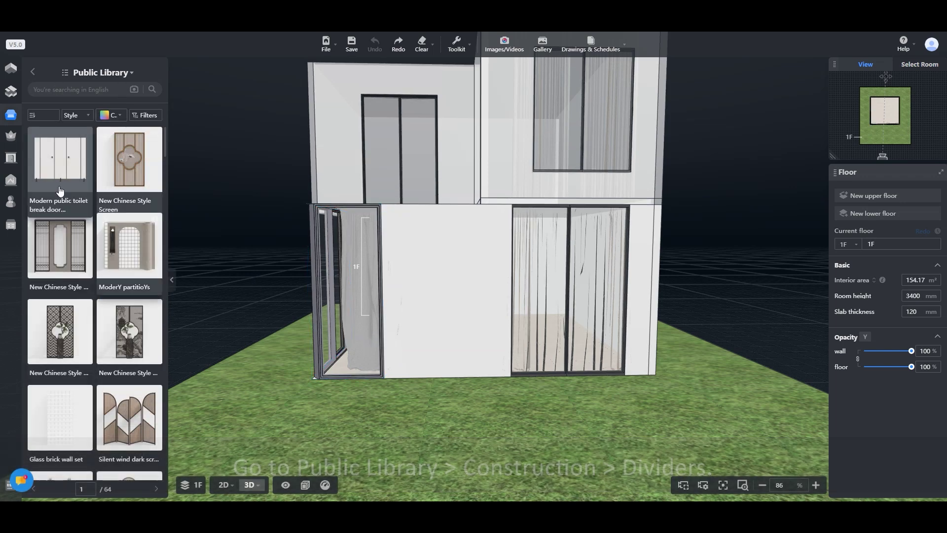
scroll(103, 276, "down", 8)
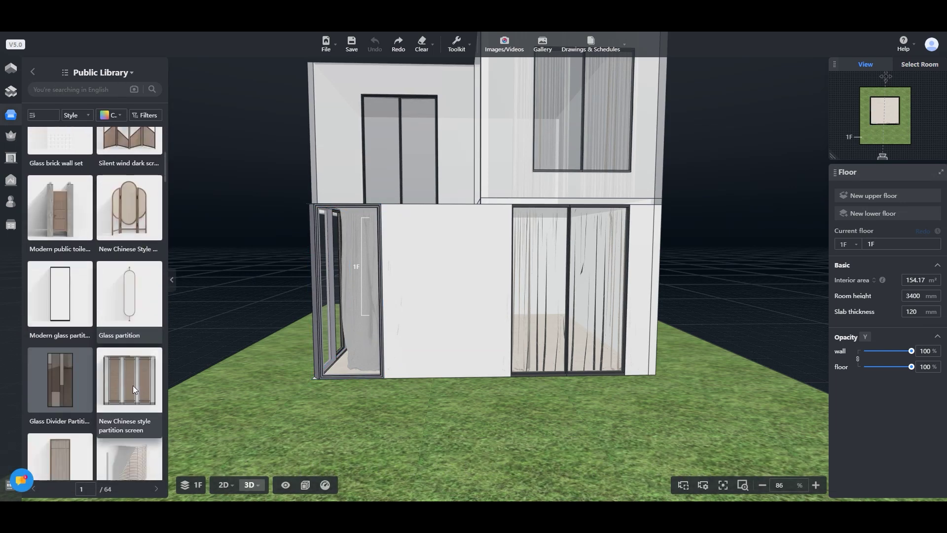
mouse_move(90, 198)
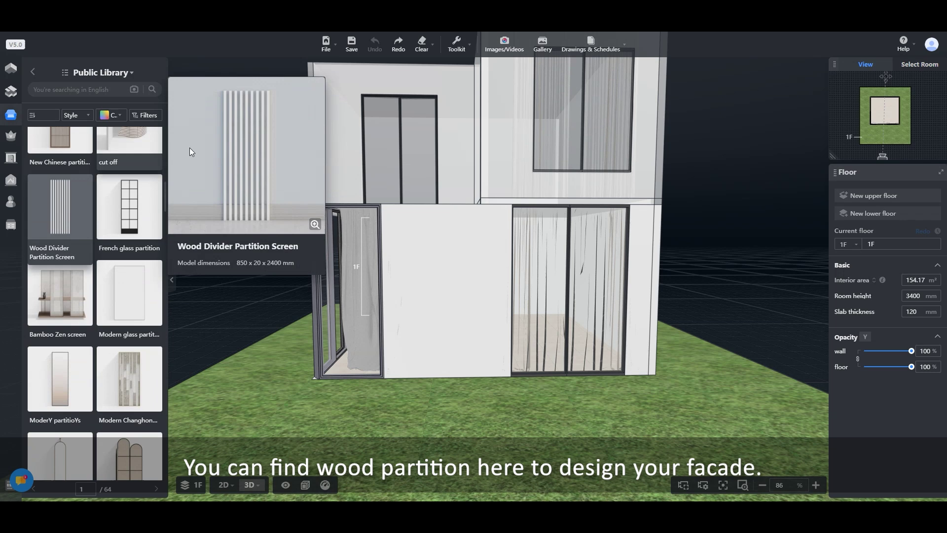
scroll(79, 215, "down", 10)
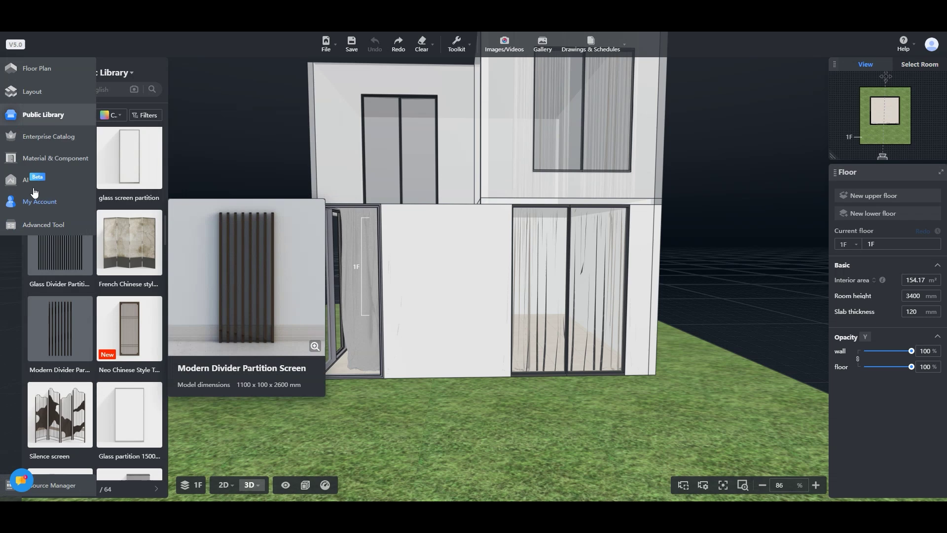
Place the saved Modern wood grille siding on the blank first-floor front wall and scale it to about 2532 mm long
left_click(10, 202)
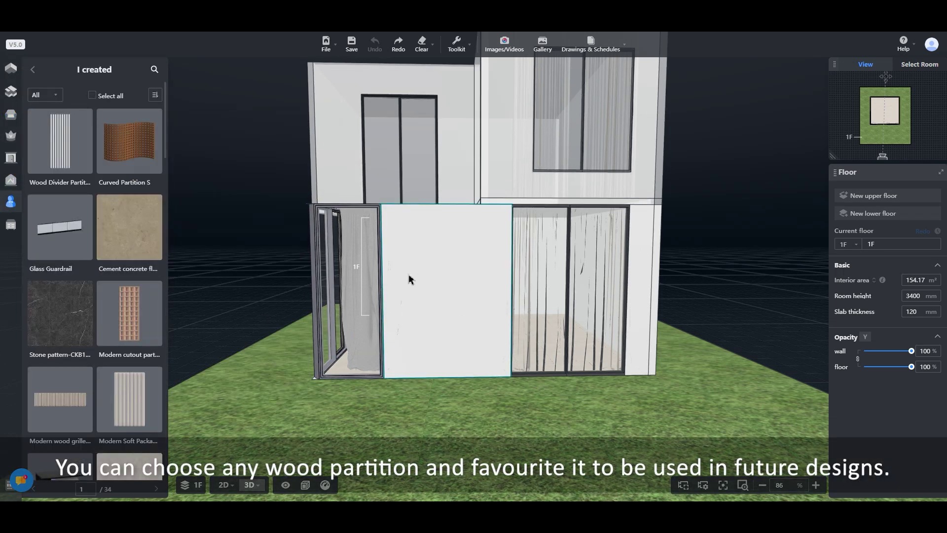
mouse_move(137, 384)
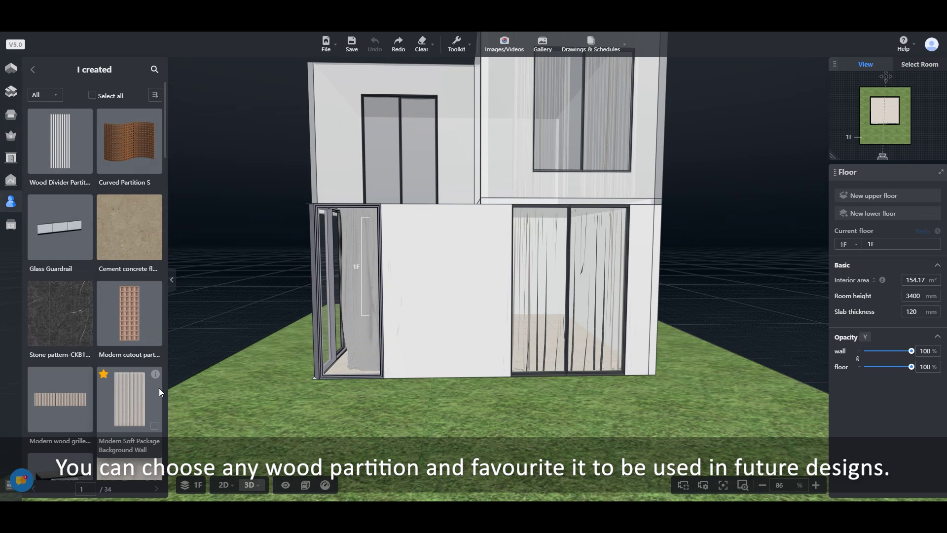
left_click_drag(70, 398, 467, 339)
mouse_move(568, 326)
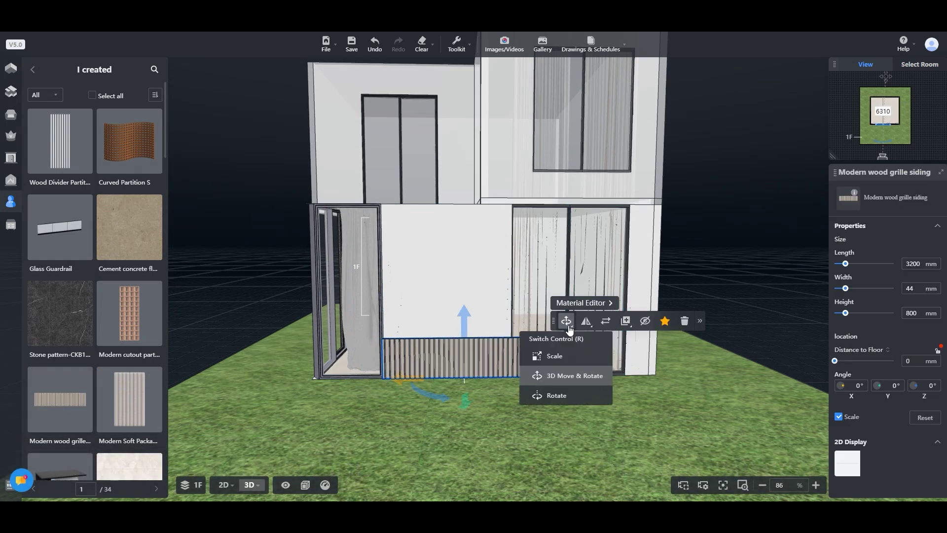
left_click(542, 356)
left_click_drag(555, 356, 528, 370)
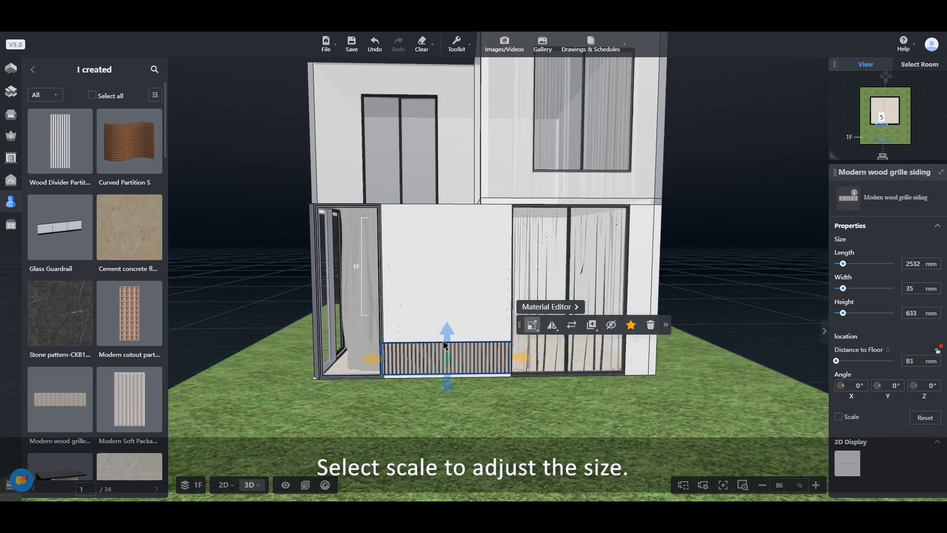
Stretch the wood grille siding up and down to cover the full height of the first-floor front wall
left_click_drag(444, 344, 446, 198)
left_click_drag(447, 382, 451, 395)
left_click(364, 420)
left_click_drag(363, 421, 449, 447)
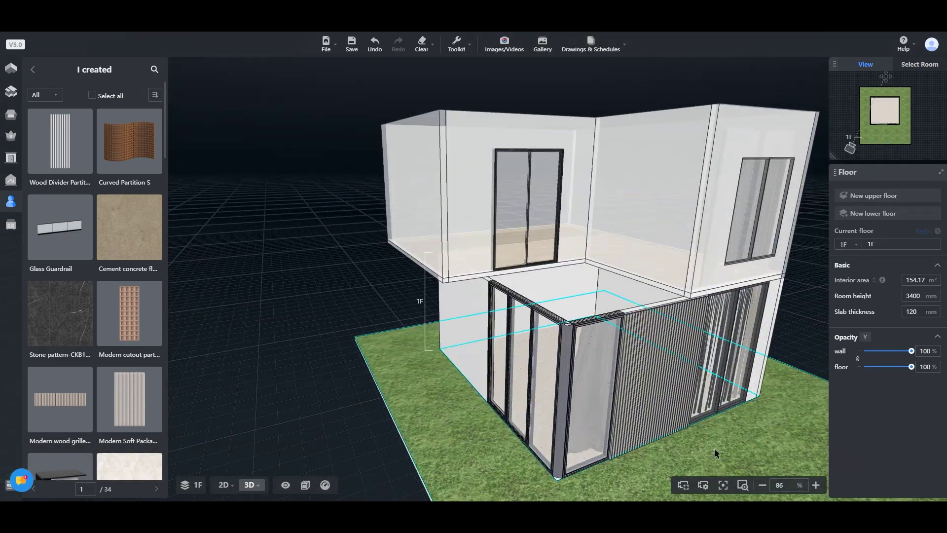
scroll(604, 391, "down", 3)
left_click_drag(716, 453, 558, 435)
scroll(605, 391, "up", 5)
scroll(558, 436, "down", 1)
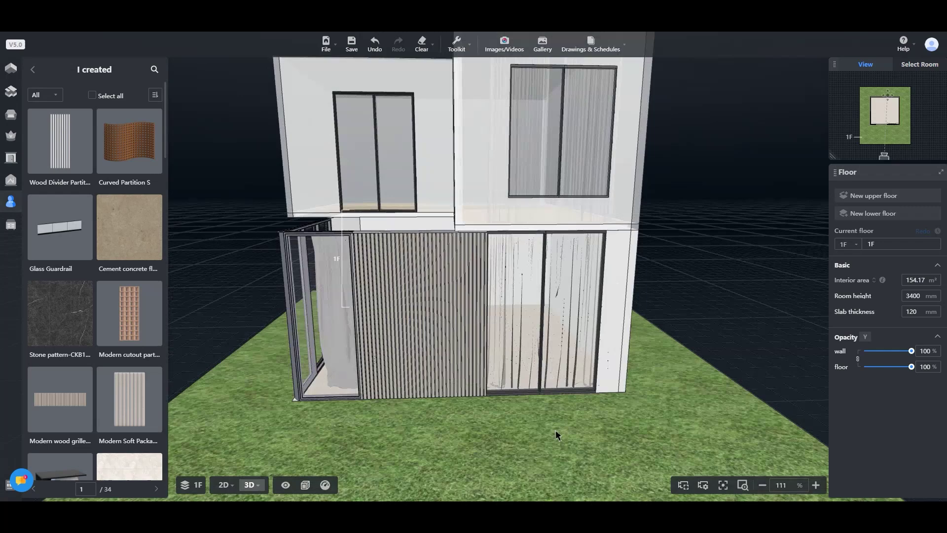
Place the Modern cutout partition on the wall strip beside the large window, stretch it to 3395 mm high and set its width to 100 mm
left_click_drag(129, 313, 617, 328)
left_click_drag(596, 260, 598, 198)
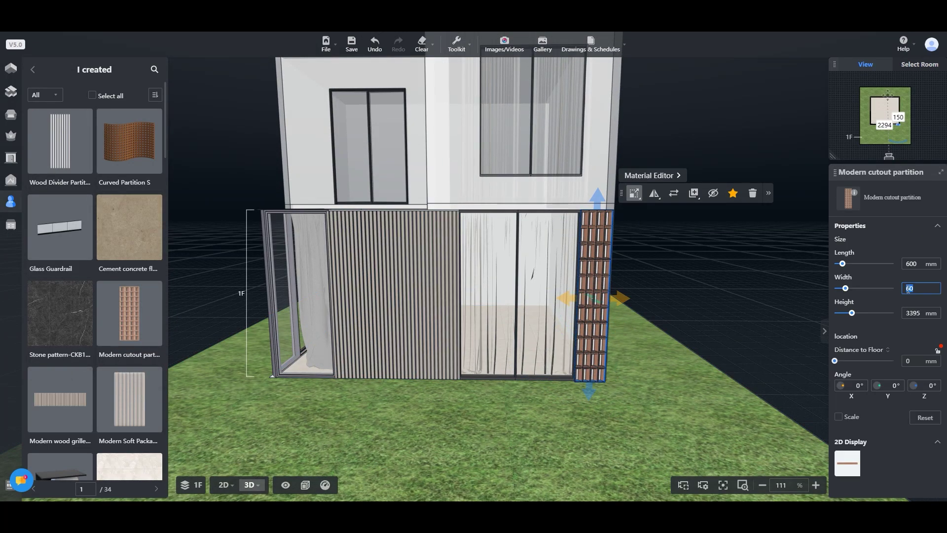
type("100")
left_click(717, 406)
left_click_drag(717, 406, 536, 381)
scroll(567, 380, "down", 3)
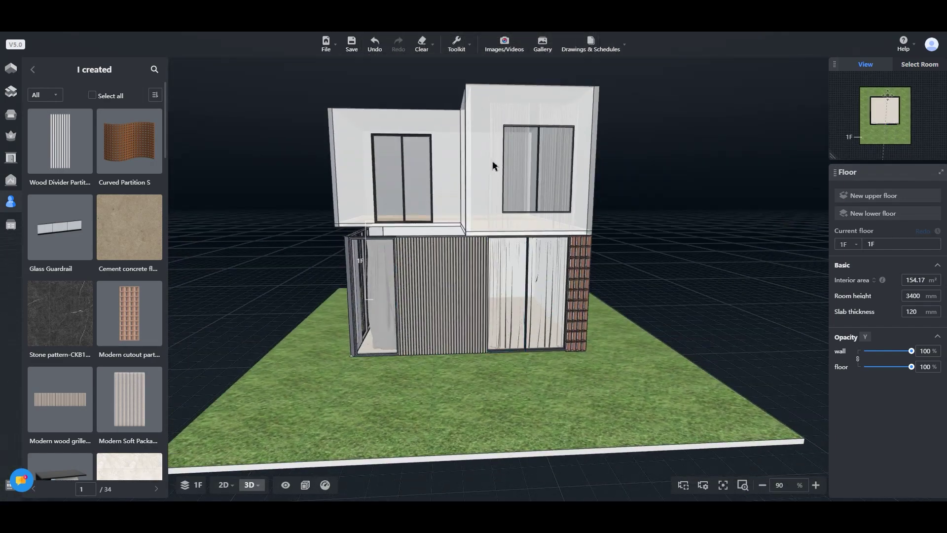
Make the second floor (2F) current and show its floor plan in 2D
left_click(847, 245)
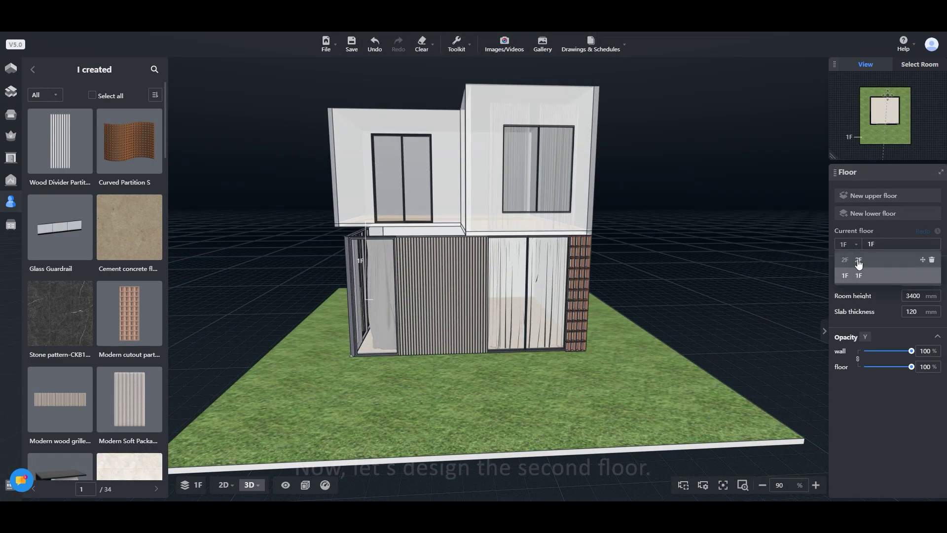
left_click(858, 261)
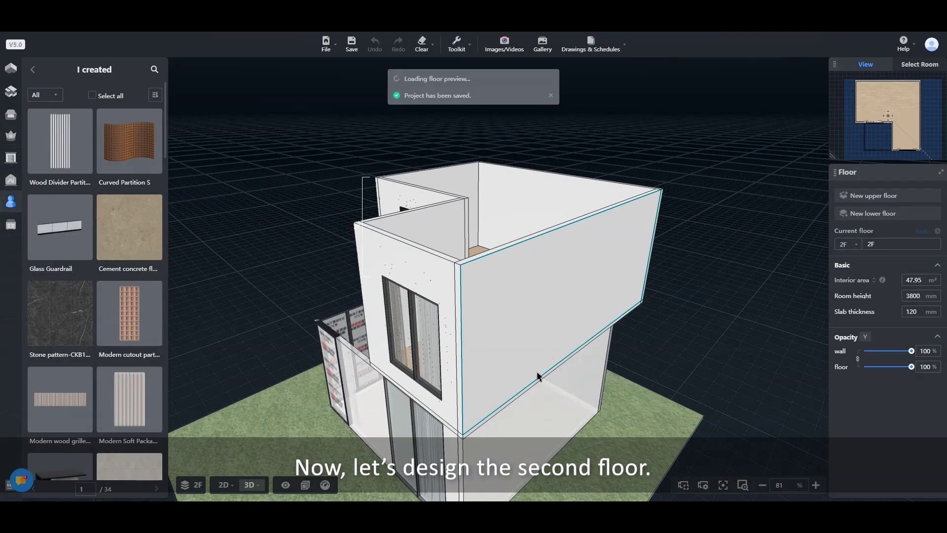
left_click_drag(537, 375, 636, 377)
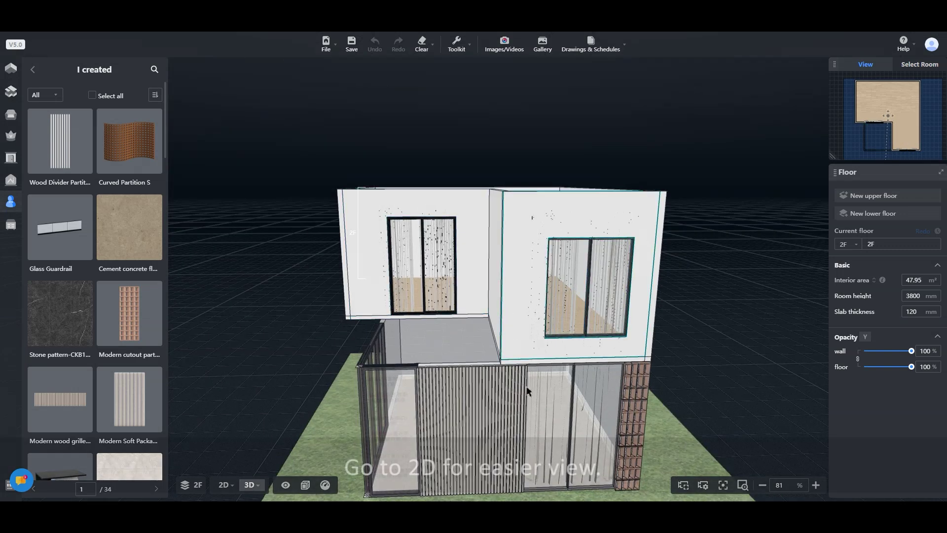
left_click(223, 485)
scroll(493, 360, "down", 4)
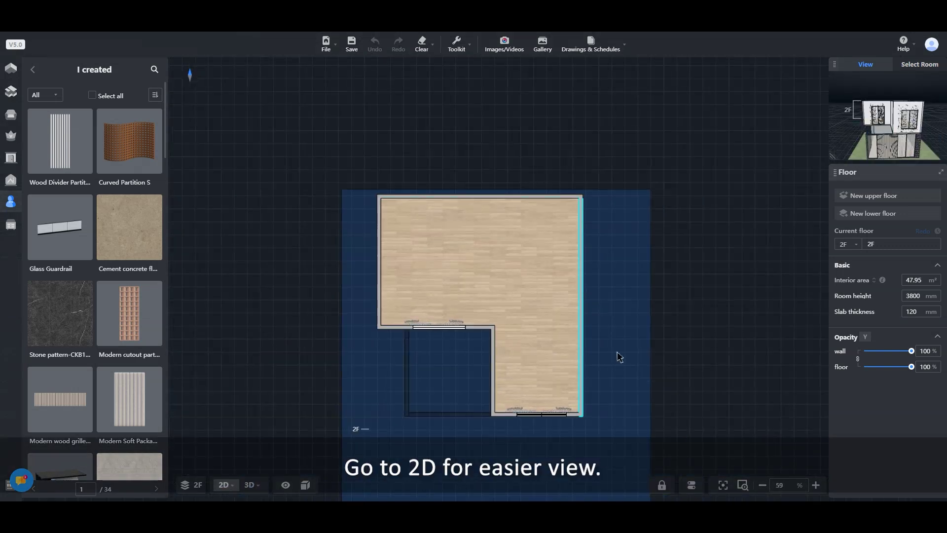
left_click_drag(620, 355, 584, 233)
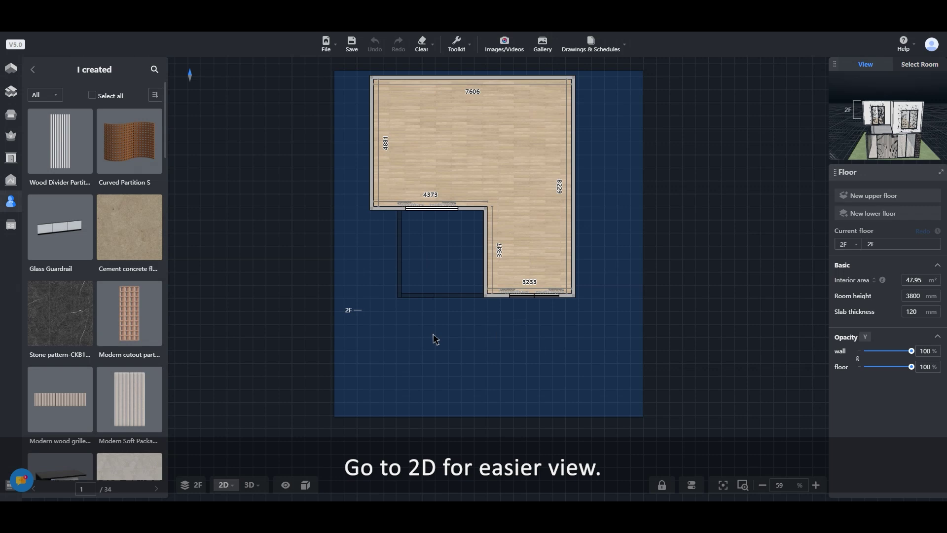
Draw straight walls enclosing the recessed front corner of the second floor as a new area of about 4.0 by 3.1 m
left_click(10, 68)
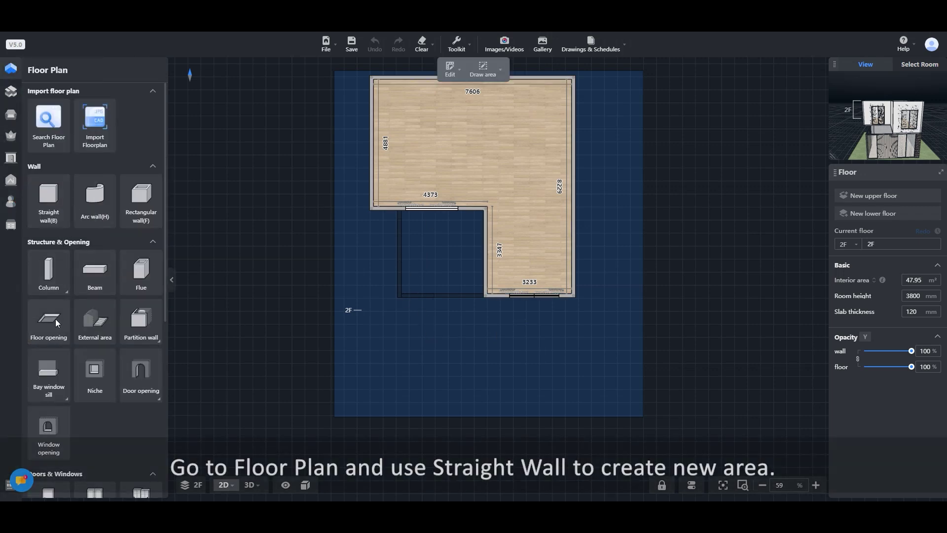
left_click(50, 204)
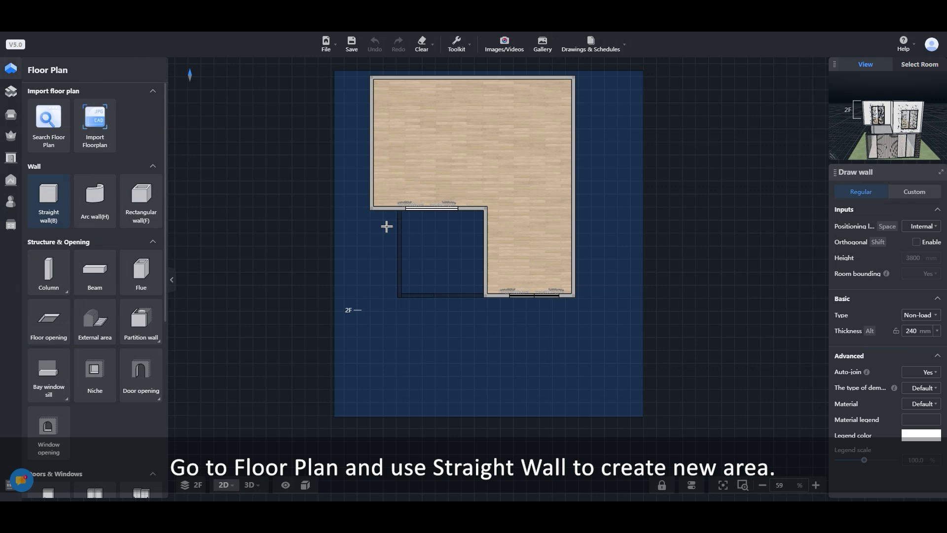
scroll(372, 209, "up", 2)
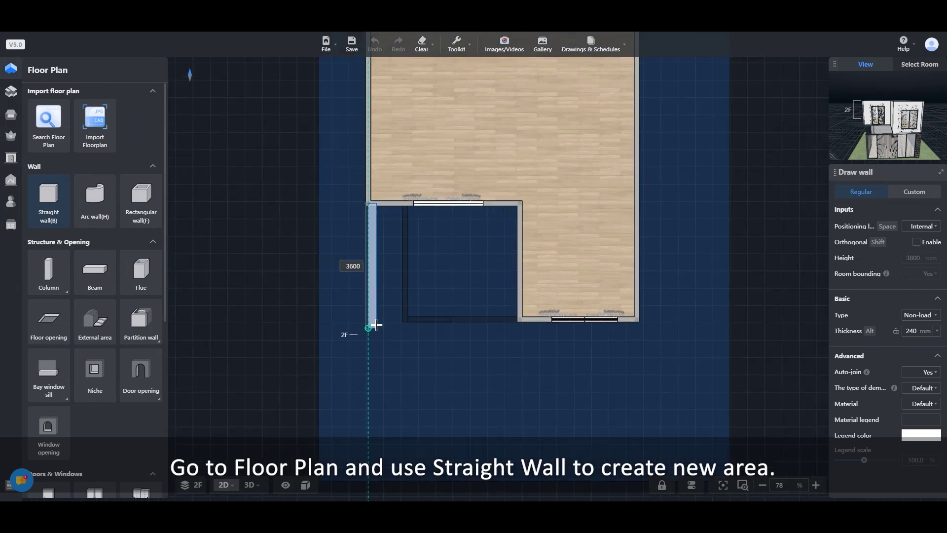
left_click(516, 322)
scroll(364, 332, "up", 2)
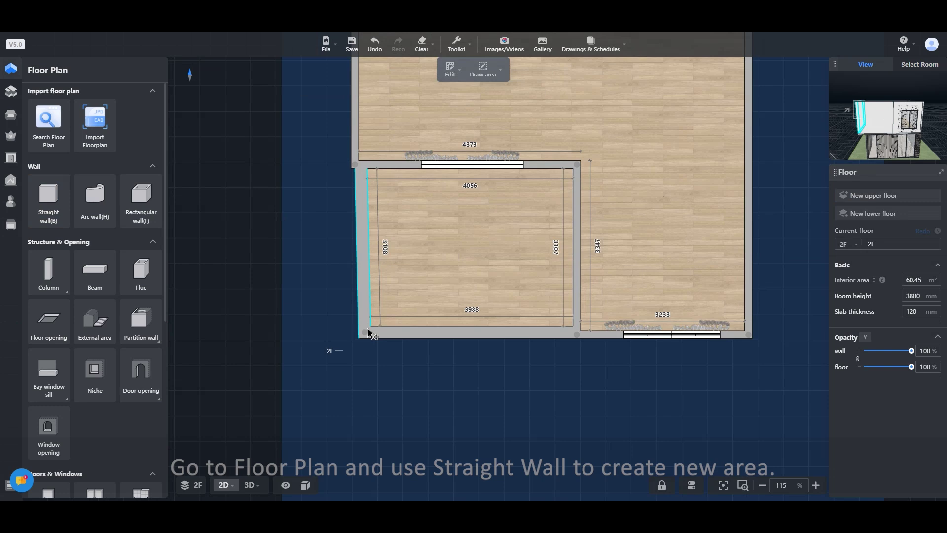
Delete the slanted outer side wall of the new area and redraw it as a straight vertical wall
left_click(357, 325)
left_click_drag(352, 340, 356, 339)
scroll(349, 335, "up", 2)
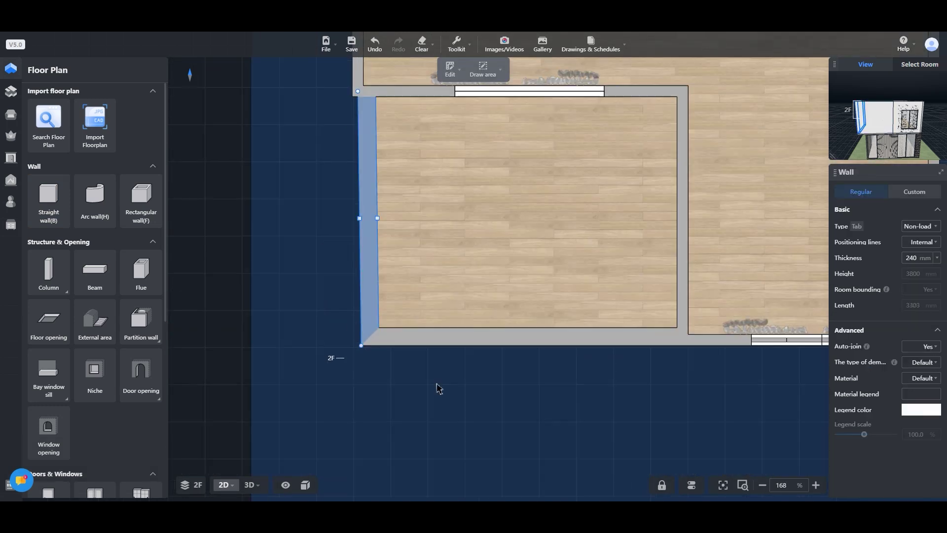
scroll(438, 386, "down", 2)
left_click(517, 178)
left_click(47, 222)
left_click(385, 188)
left_click(385, 382)
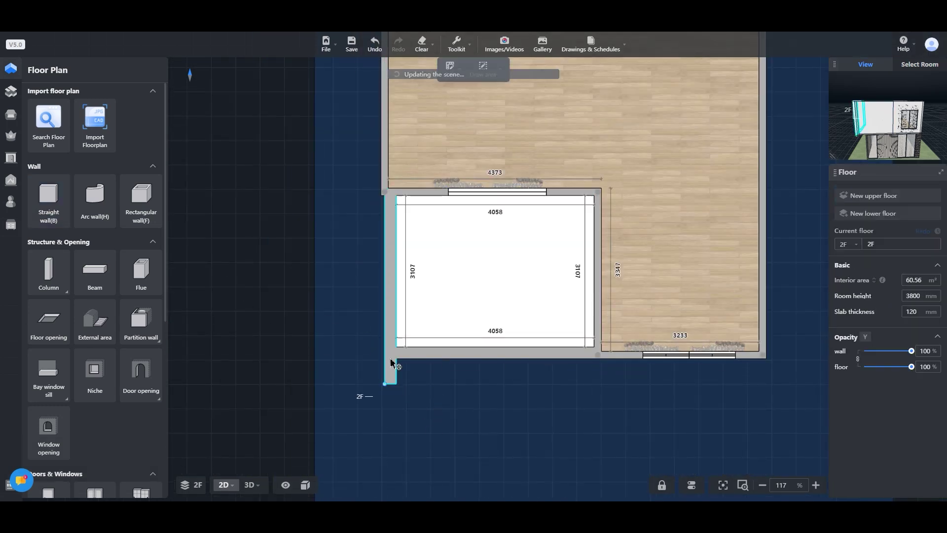
Remove the wall stub projecting past the front corner and shift the new side wall outward in line with the main outer wall
left_click(391, 340)
key("Escape")
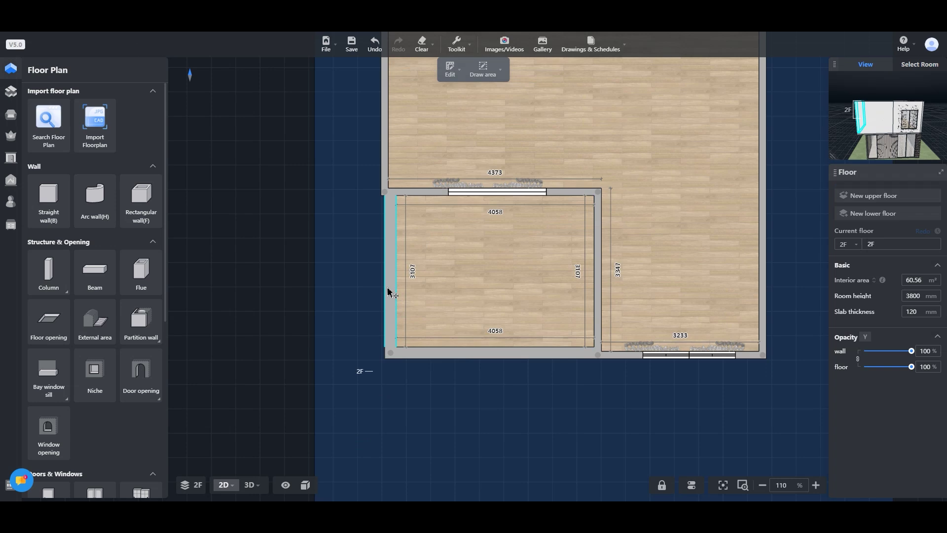
left_click(390, 293)
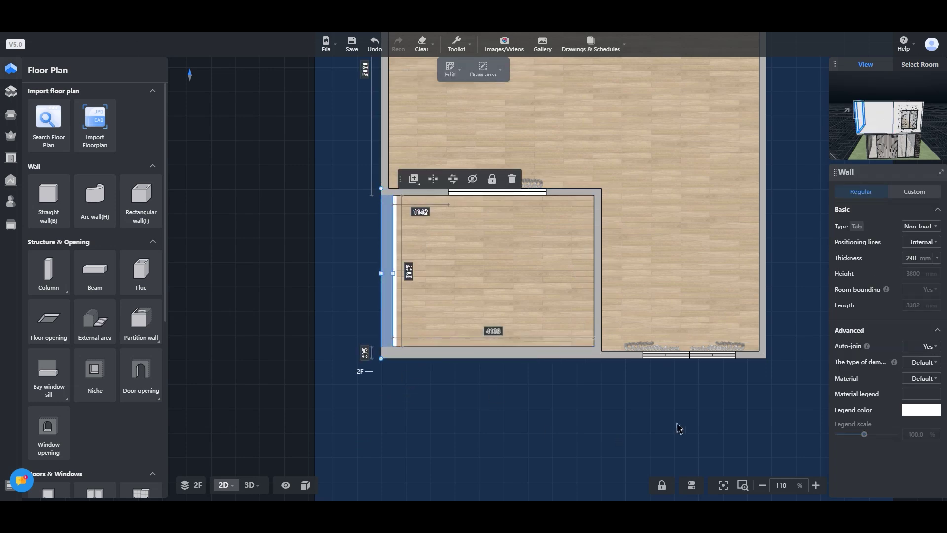
scroll(562, 419, "down", 2)
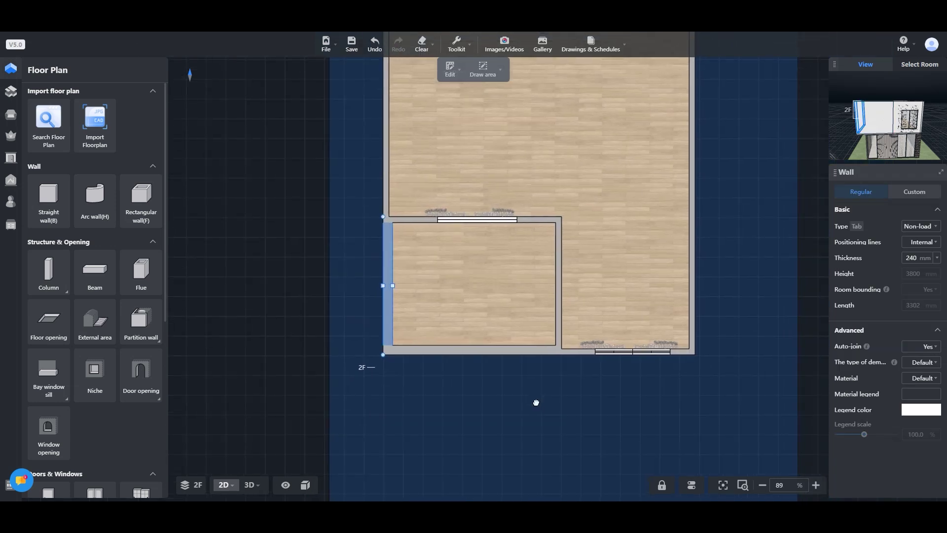
left_click(260, 487)
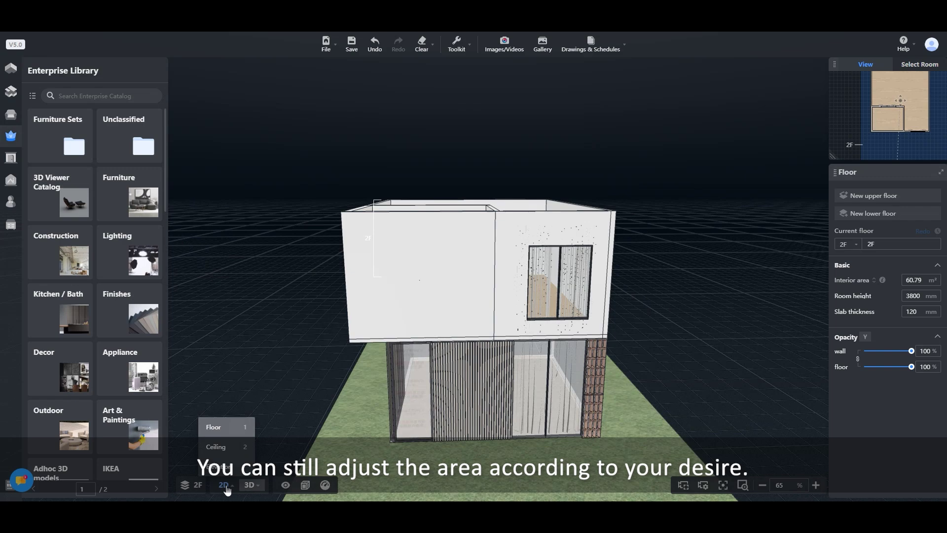
Move the new area's front wall outward in the 2D plan so it projects past the adjacent window wall, and check it in 3D
left_click(225, 485)
scroll(476, 387, "up", 2)
left_click_drag(478, 387, 457, 380)
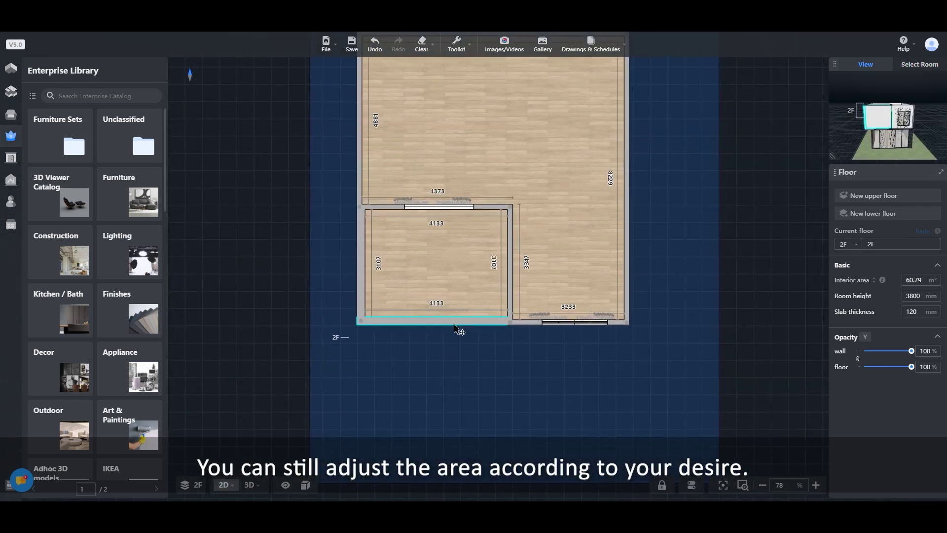
left_click_drag(454, 326, 454, 373)
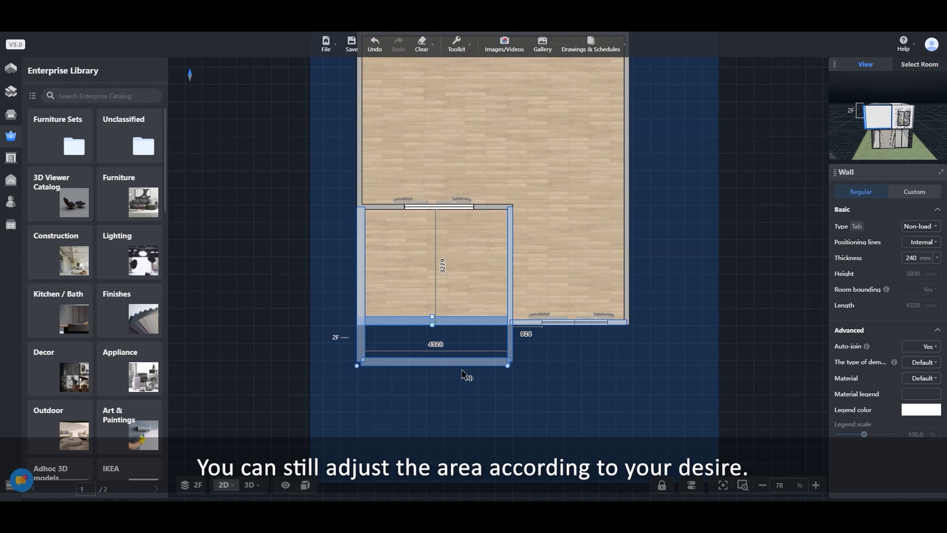
left_click(250, 485)
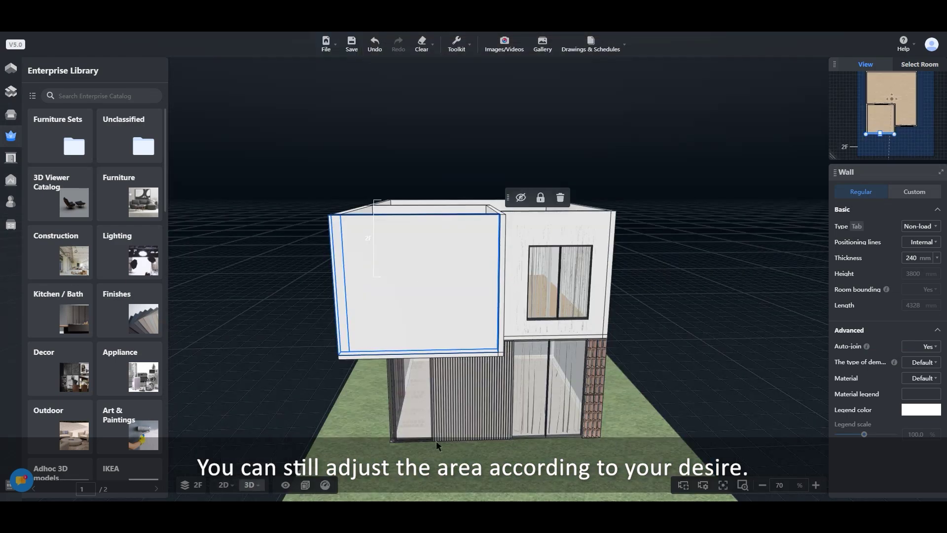
left_click_drag(436, 446, 458, 450)
left_click(226, 486)
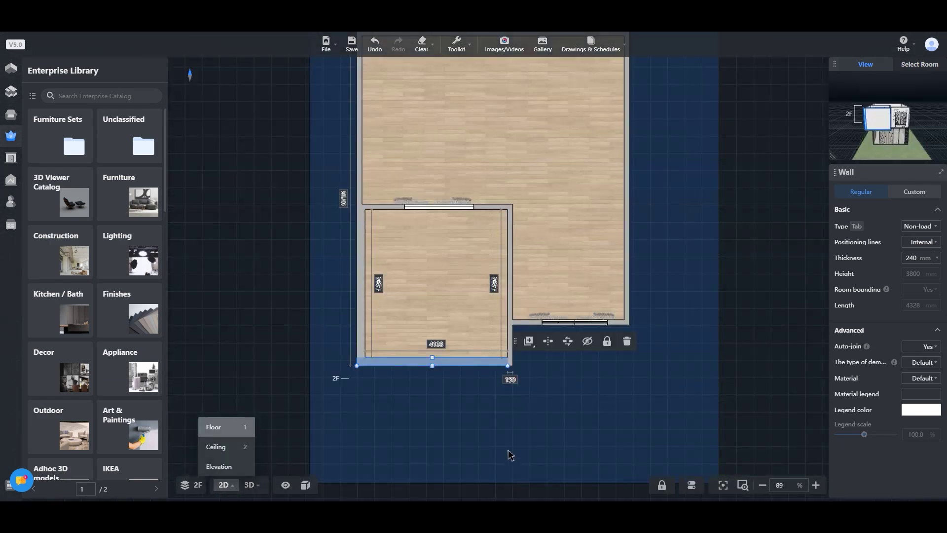
Change the new area's outer side wall and front wall together to the Custom wall type and view them in 3D
scroll(508, 451, "up", 4)
scroll(461, 408, "down", 1)
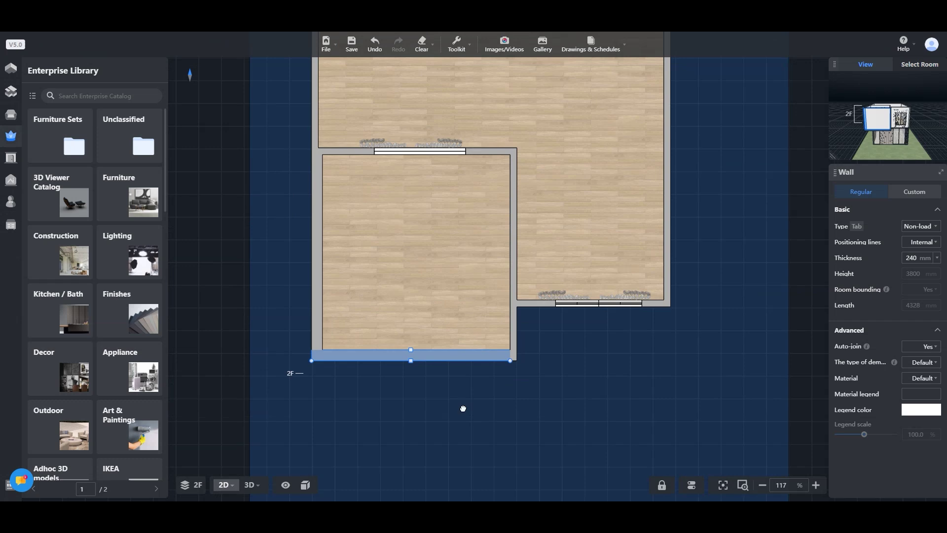
scroll(425, 291, "down", 2)
left_click(452, 249)
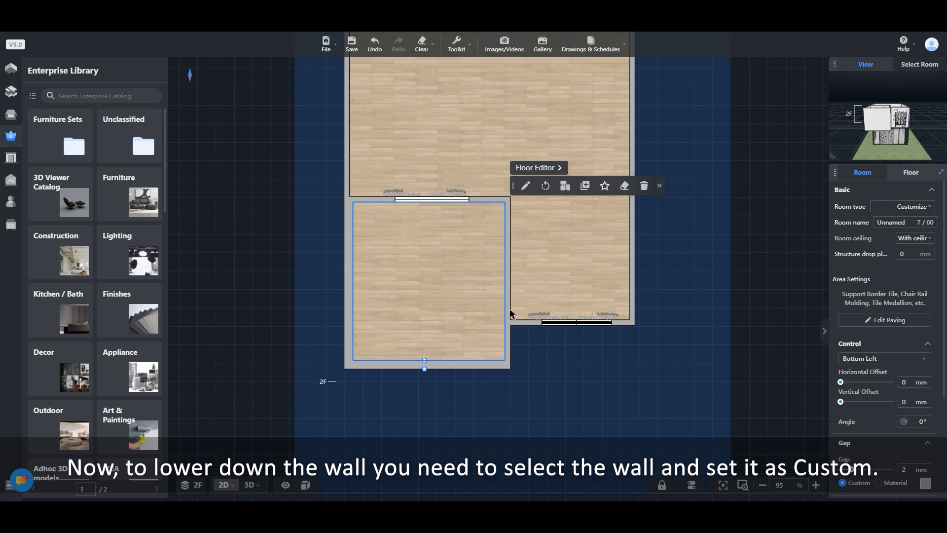
left_click(353, 242)
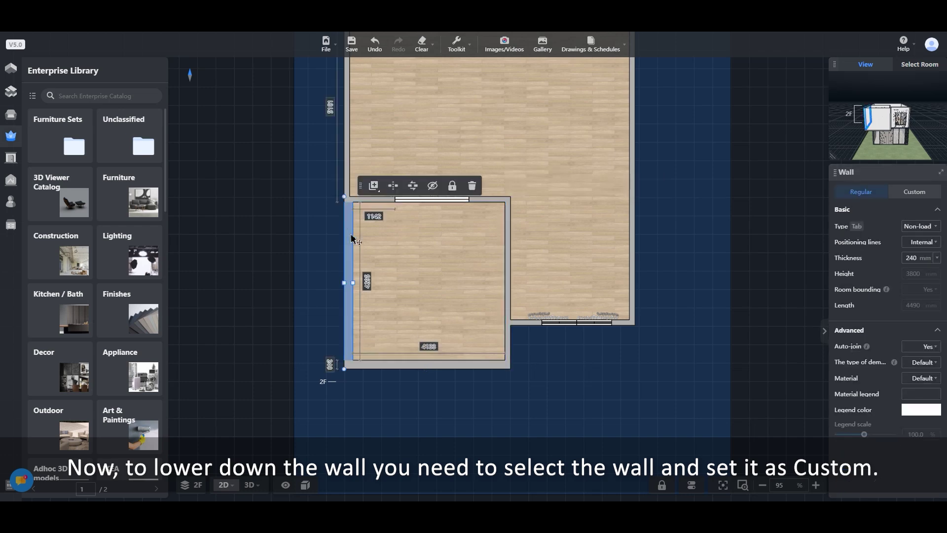
left_click(419, 367, "shift")
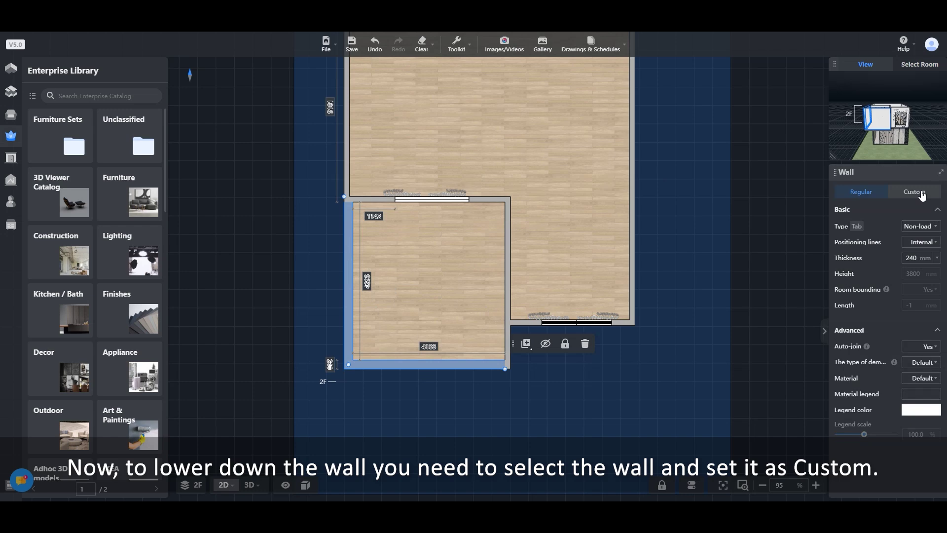
left_click(902, 195)
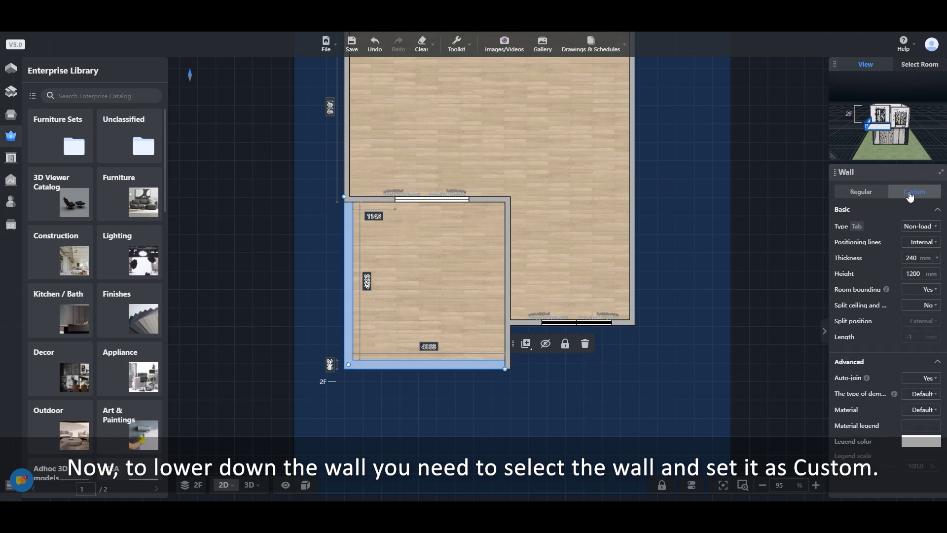
left_click(251, 485)
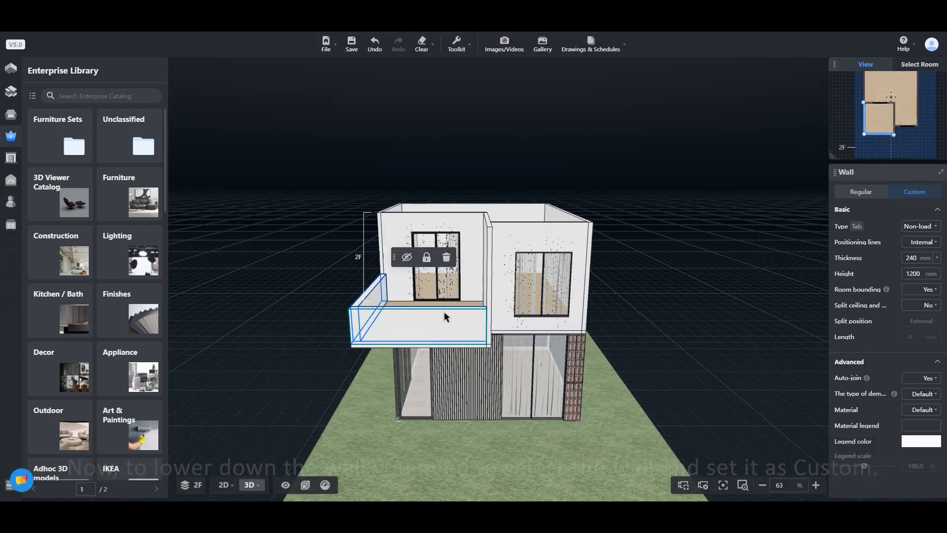
Set the two lowered outer walls of the new area to a height of 600 mm and a thickness of 400 mm
left_click(911, 274)
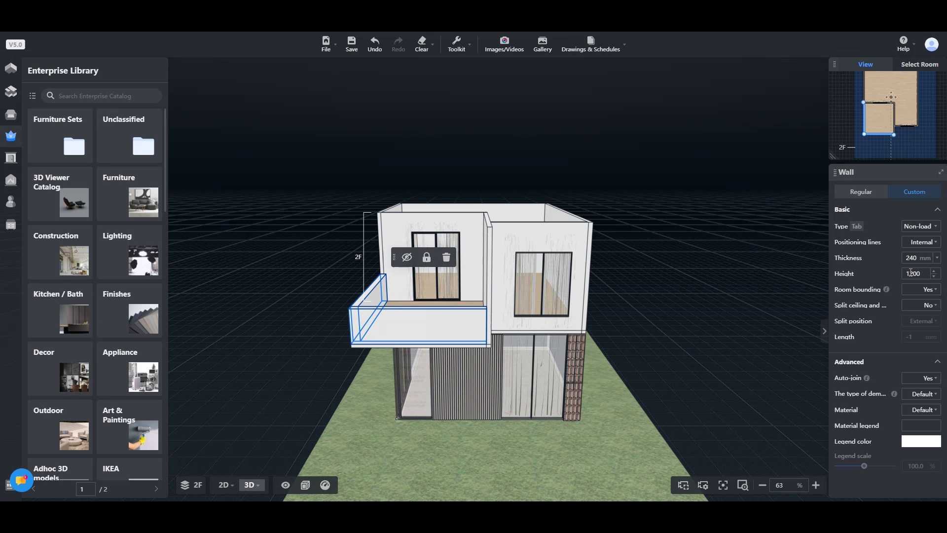
double_click(908, 274)
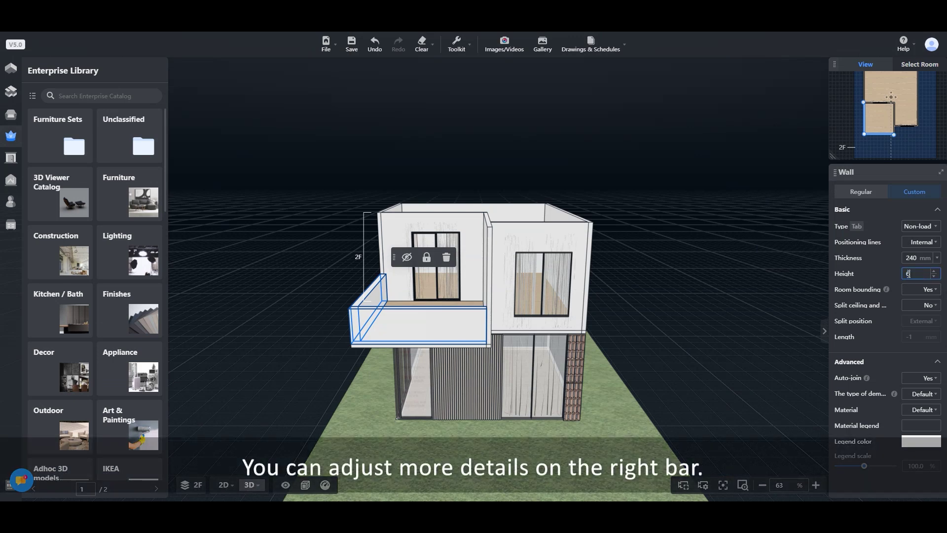
key("Return")
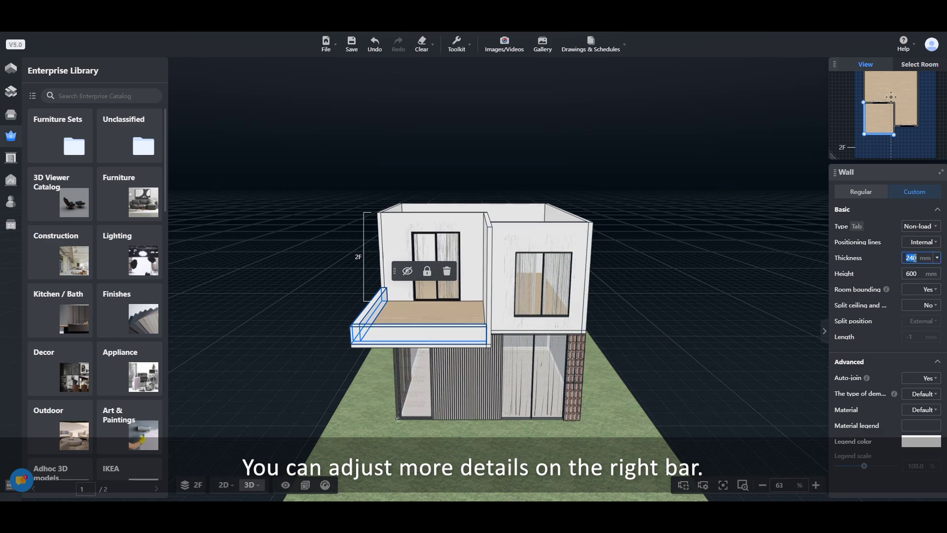
type("400")
key("Return")
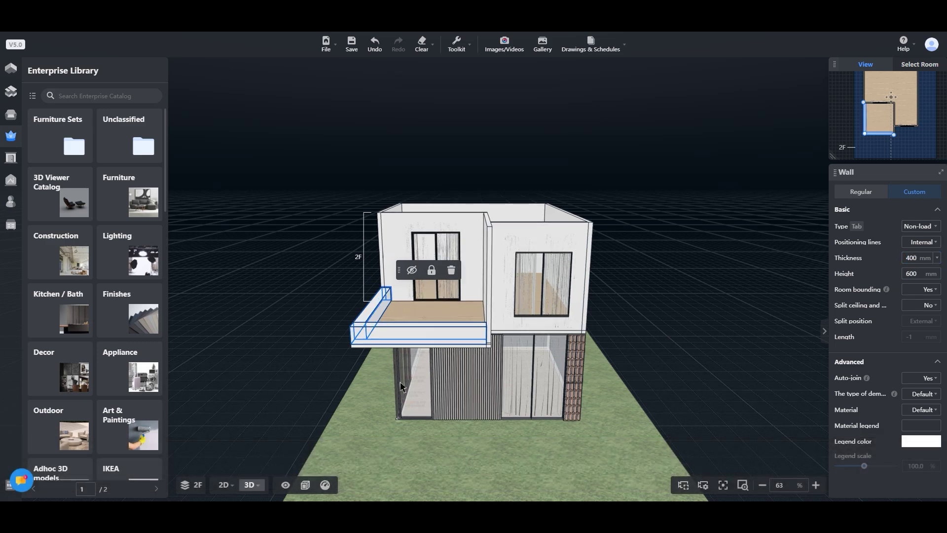
right_click_drag(454, 463, 543, 470)
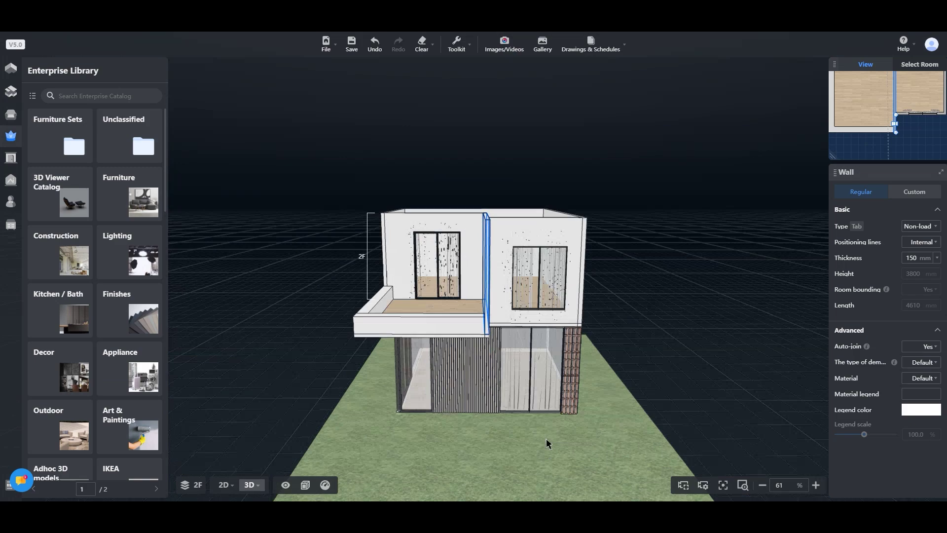
mouse_move(546, 439)
right_mouse_down()
mouse_move(596, 439)
mouse_move(549, 438)
mouse_move(550, 429)
right_mouse_up()
left_click(550, 438)
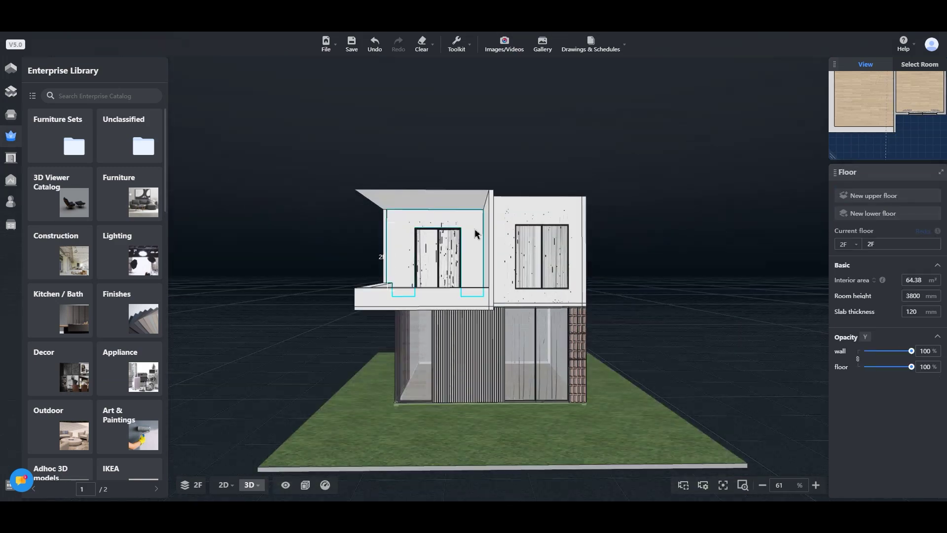
Set the room type of the new second-floor area to Terrace and check the result from above in 3D
left_click(223, 485)
scroll(501, 361, "down", 5)
left_click(413, 248)
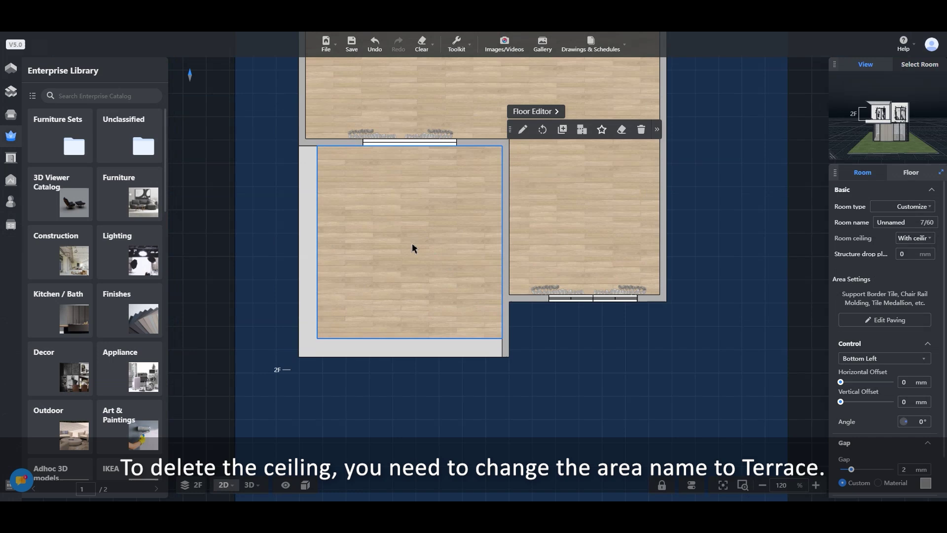
left_click(901, 208)
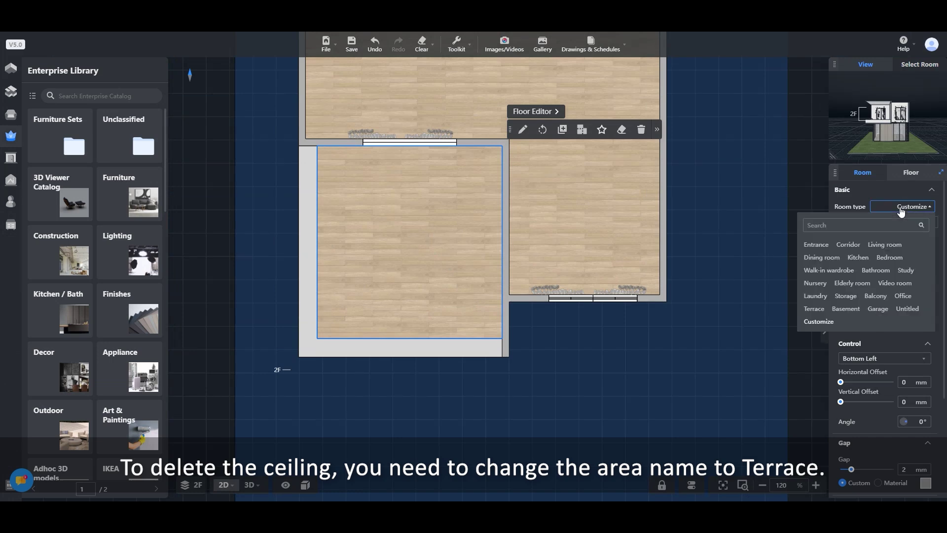
left_click(815, 309)
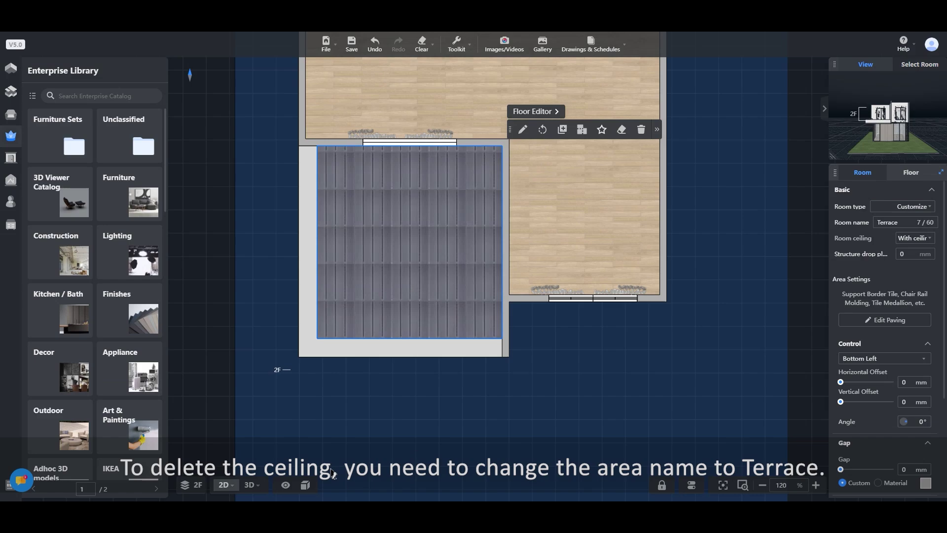
left_click(249, 485)
left_click_drag(448, 192, 504, 450)
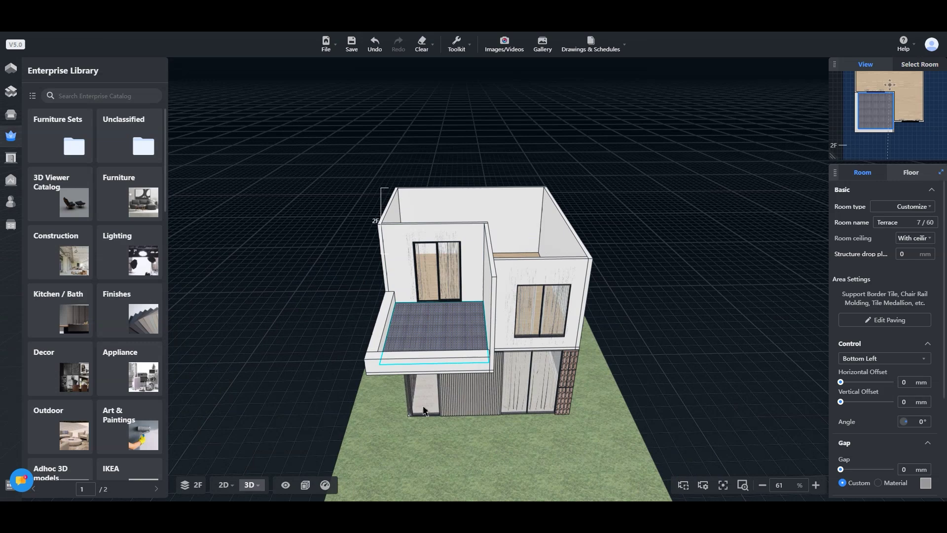
Place a 650 by 650 mm column at the terrace's front corner, against the full-height side wall
left_click(223, 485)
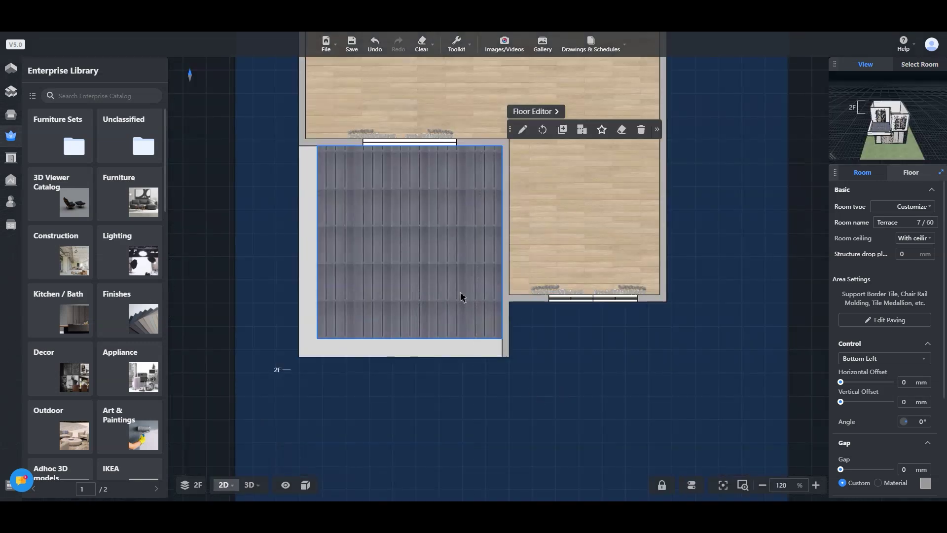
scroll(522, 394, "down", 1)
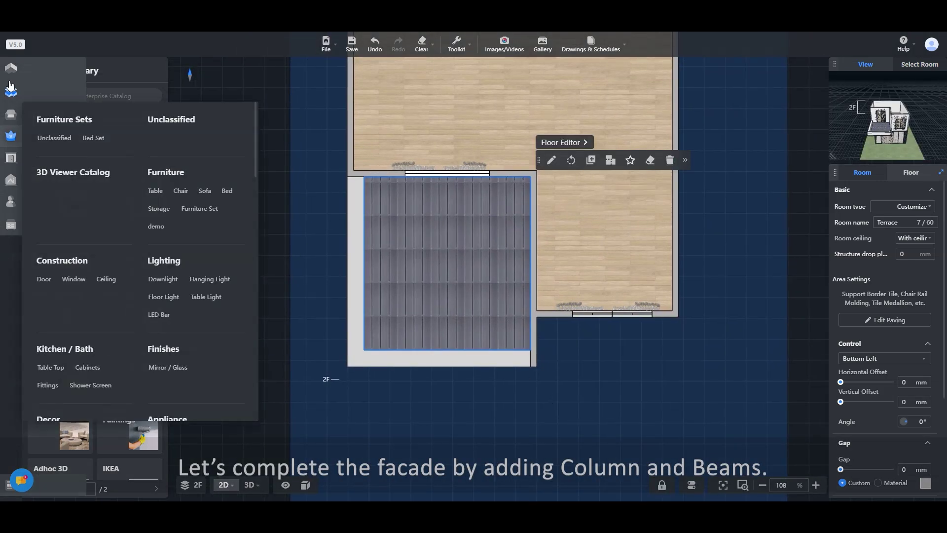
left_click(14, 72)
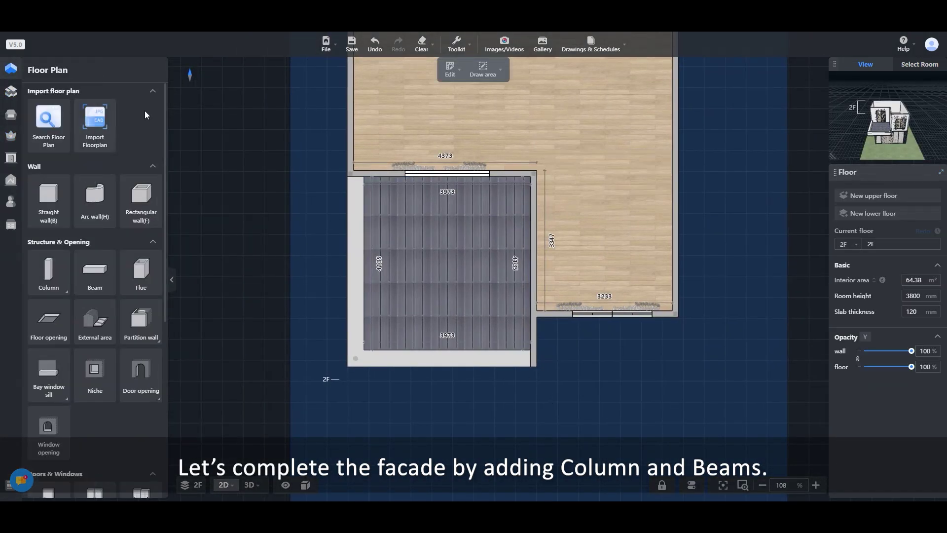
left_click(48, 282)
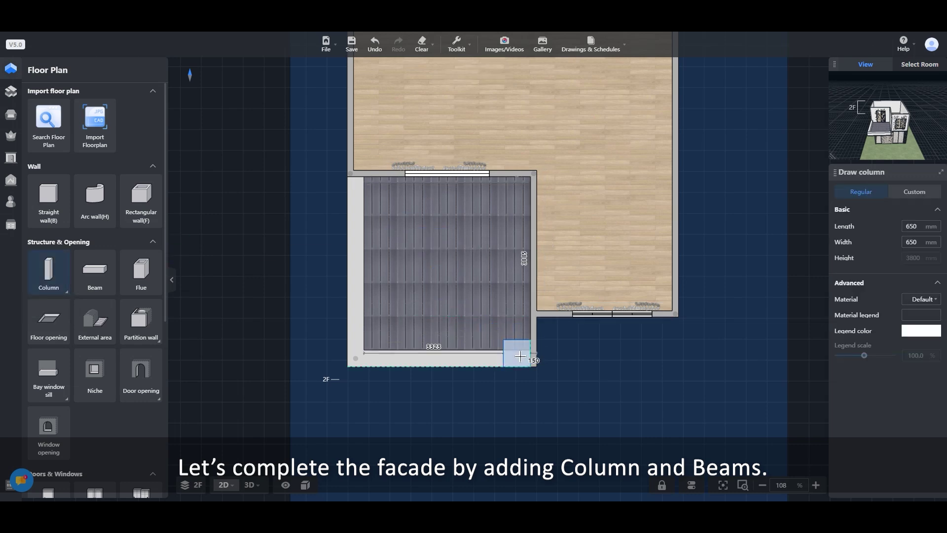
scroll(532, 366, "up", 5)
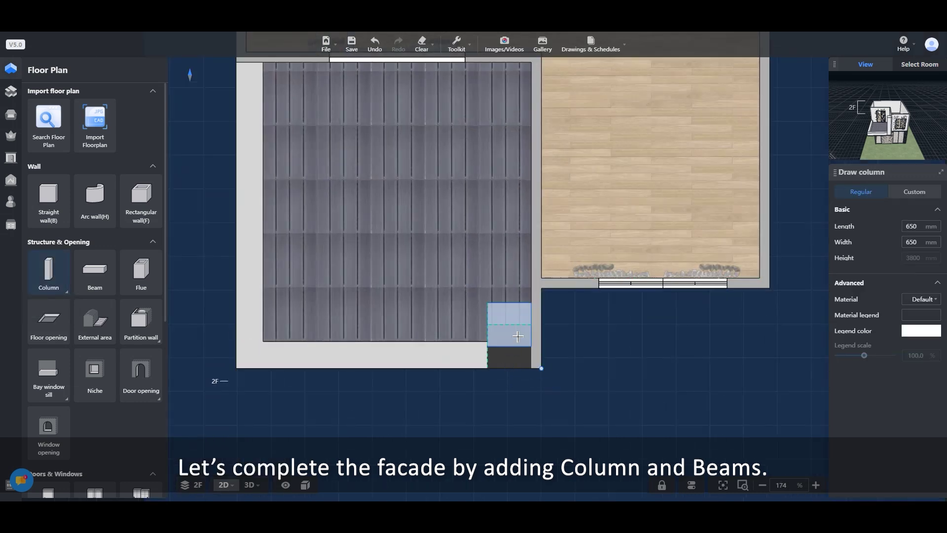
left_click(518, 336)
Resize the column to about 739 mm long and 400 mm wide to fit the front parapet, and check it in 3D
scroll(518, 337, "up", 2)
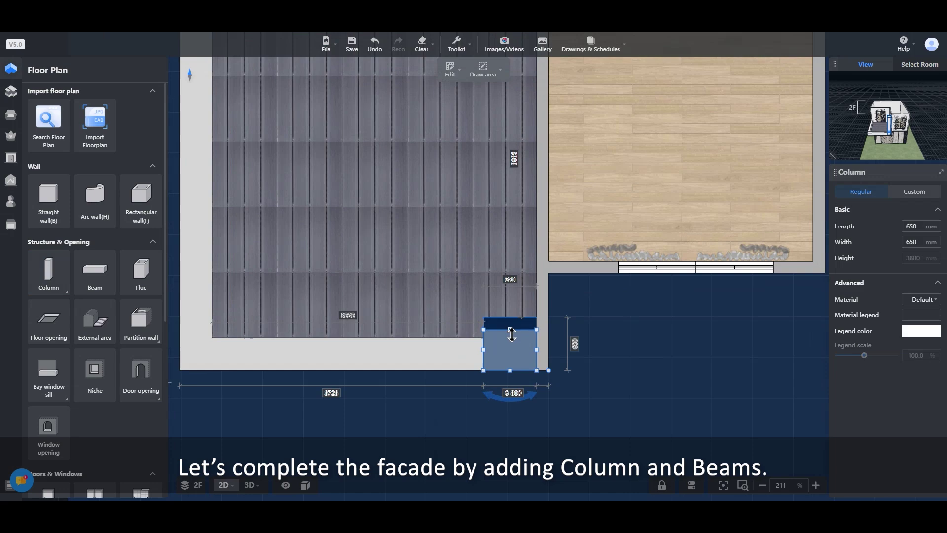
left_click_drag(511, 334, 534, 356)
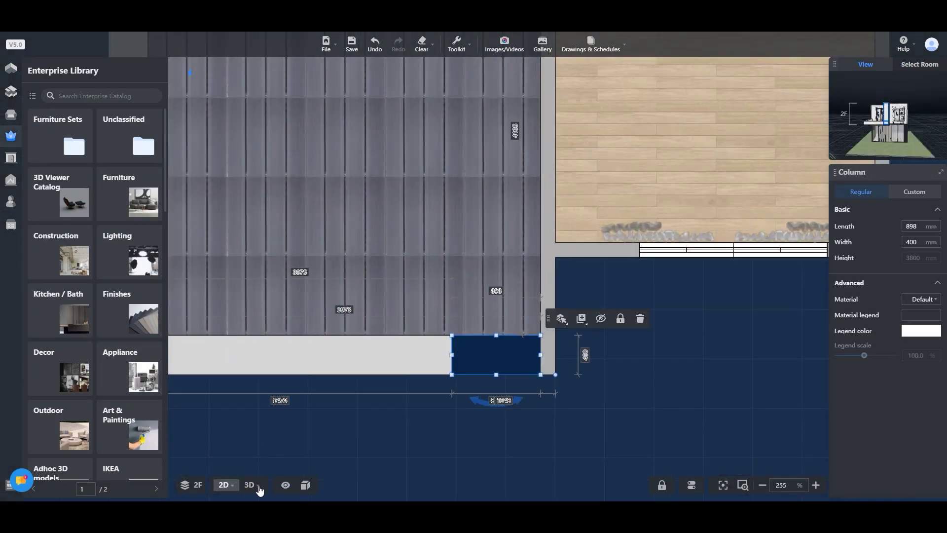
left_click(252, 485)
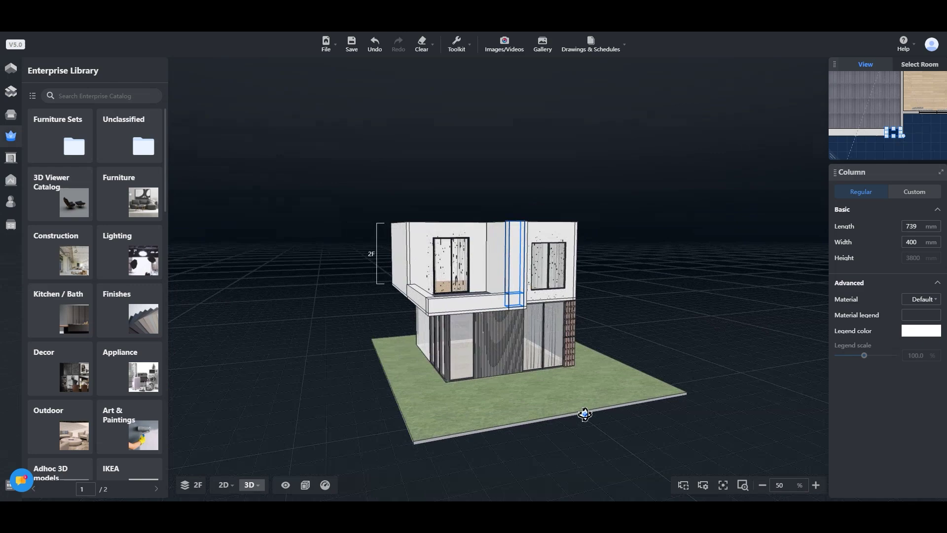
scroll(539, 427, "up", 3)
left_click_drag(585, 414, 497, 477)
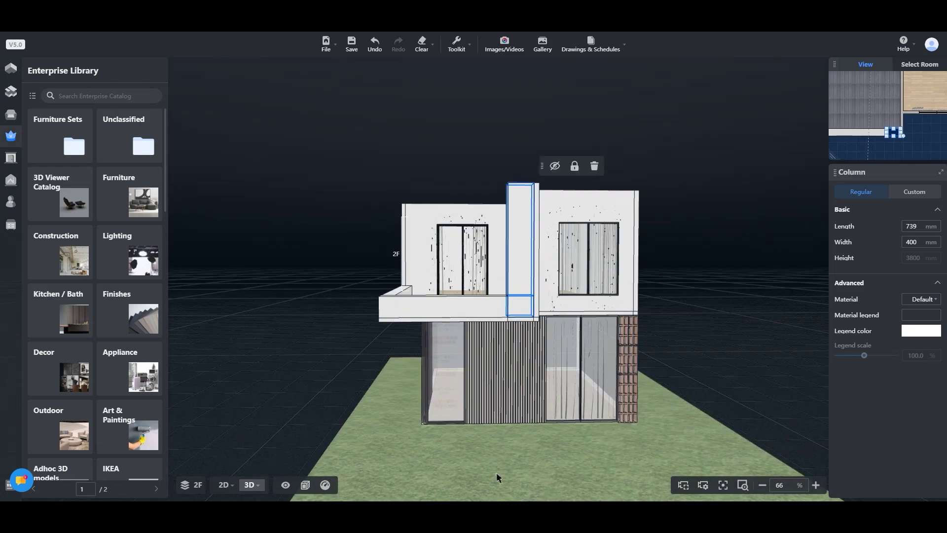
left_click(223, 488)
scroll(461, 433, "down", 3)
left_click_drag(461, 433, 501, 414)
left_click(250, 486)
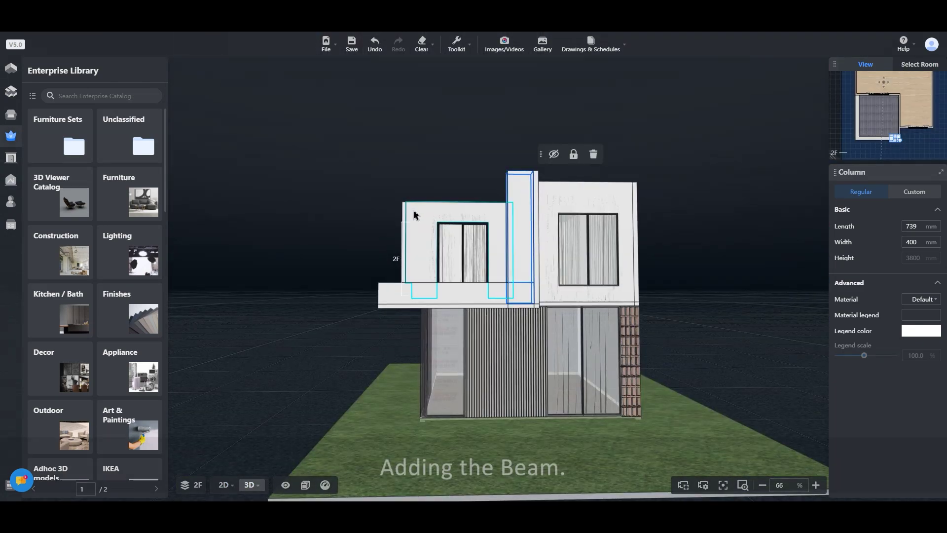
Draw 300 mm wide, 600 mm high beams at ceiling level over the terrace's side and front parapets
left_click(224, 485)
left_click_drag(433, 437, 454, 439)
left_click(13, 69)
left_click(94, 272)
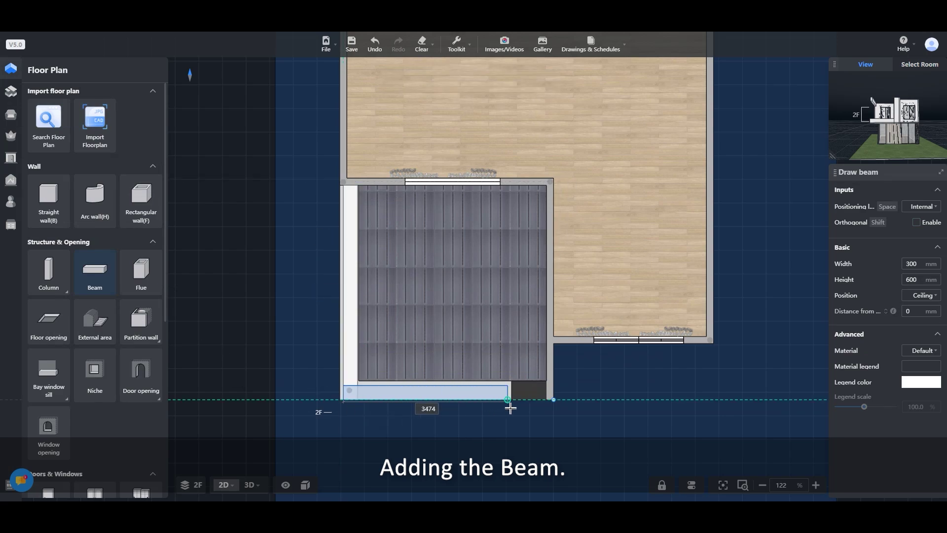
left_click(550, 401)
key("Escape")
Adjust the edges of the side and front beams to fit the parapet walls below, and inspect the facade in 3D
scroll(340, 308, "up", 4)
left_click(354, 305)
left_click_drag(346, 280, 341, 284)
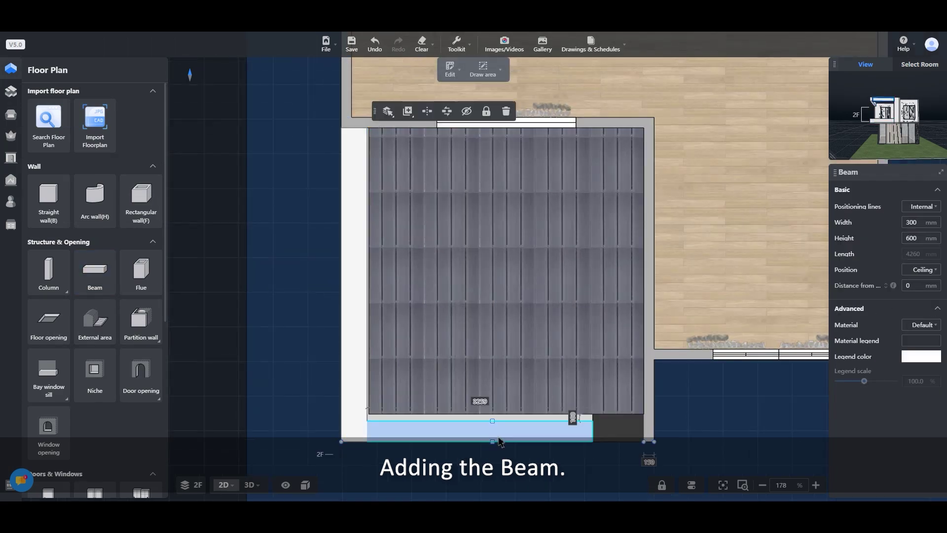
left_click_drag(493, 421, 531, 443)
left_click(250, 484)
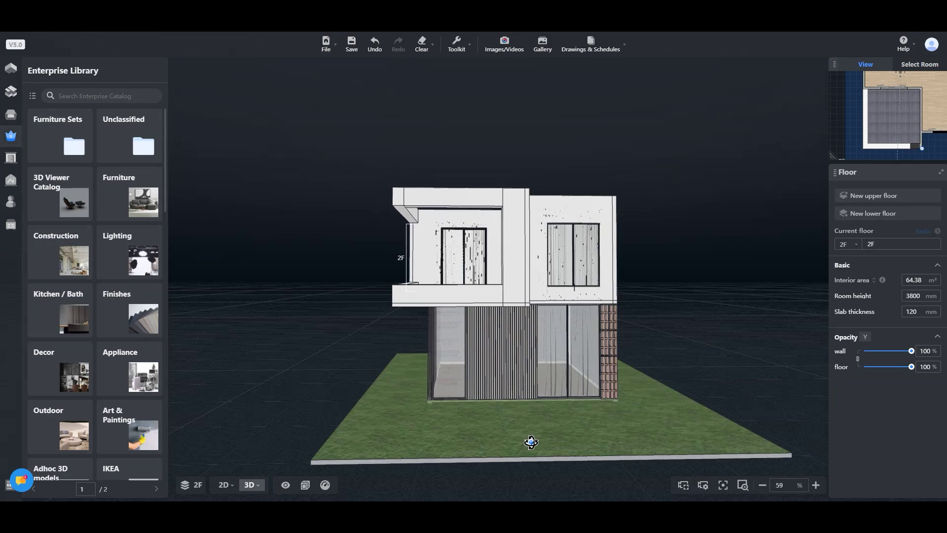
scroll(469, 257, "up", 2)
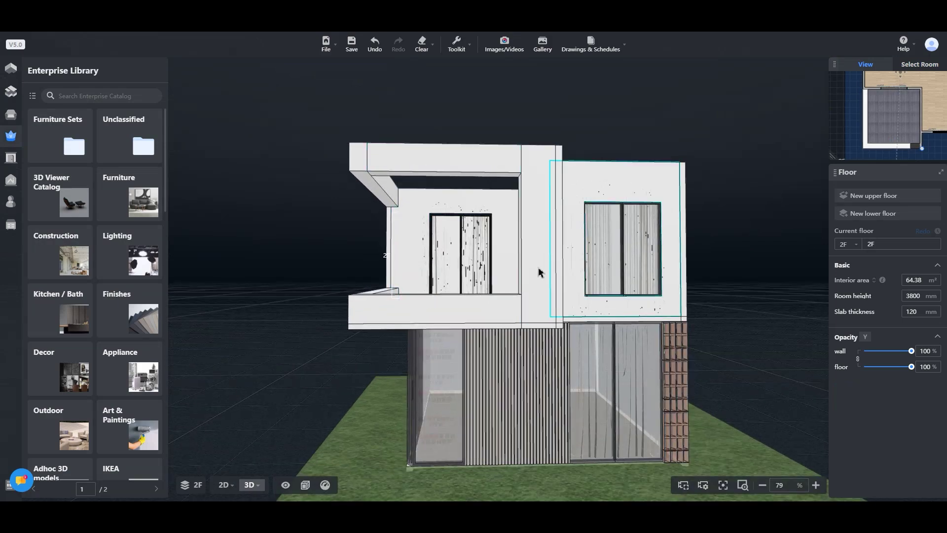
mouse_move(393, 439)
left_mouse_down()
mouse_move(419, 442)
mouse_move(396, 443)
left_mouse_up()
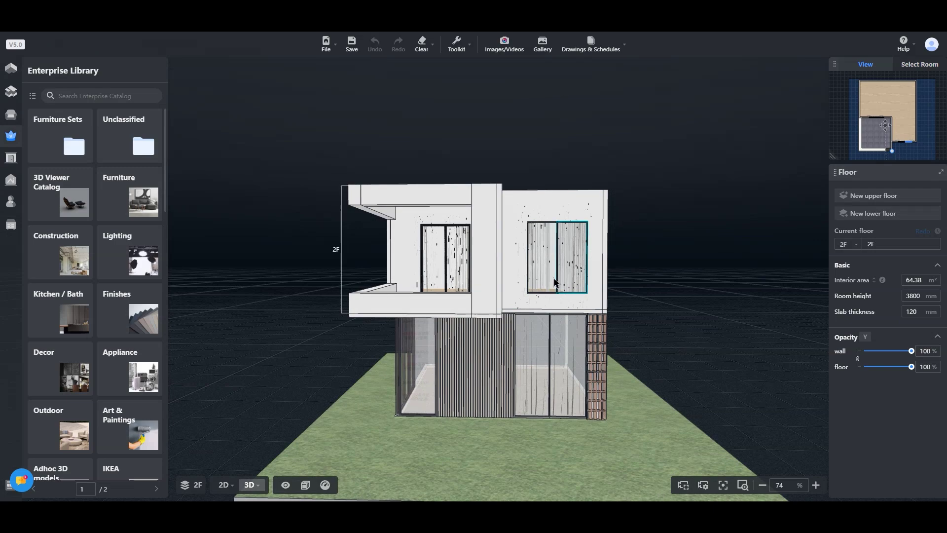
mouse_move(617, 321)
left_mouse_down()
mouse_move(693, 321)
mouse_move(633, 325)
left_mouse_up()
scroll(484, 215, "up", 2)
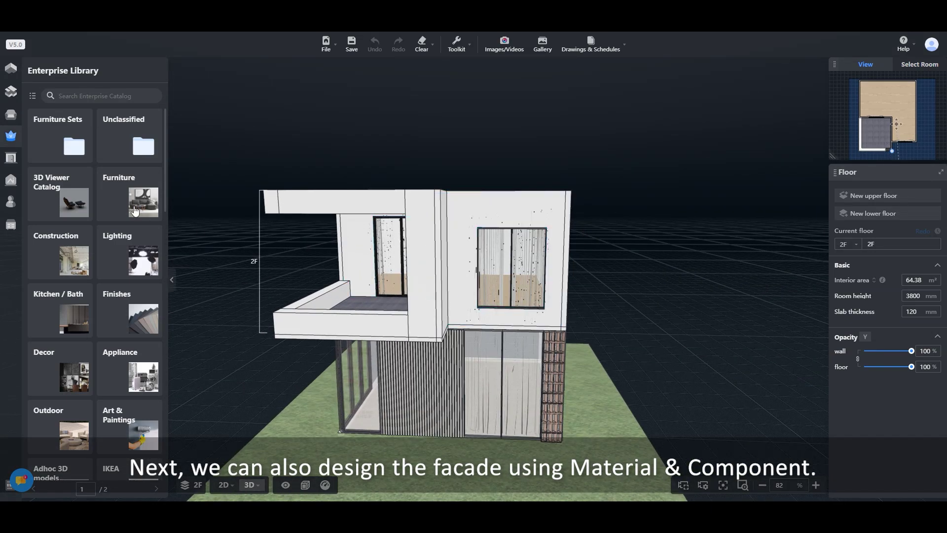
Open the Material & Component environment for the second floor and turn on the visibility of the walls
mouse_move(35, 163)
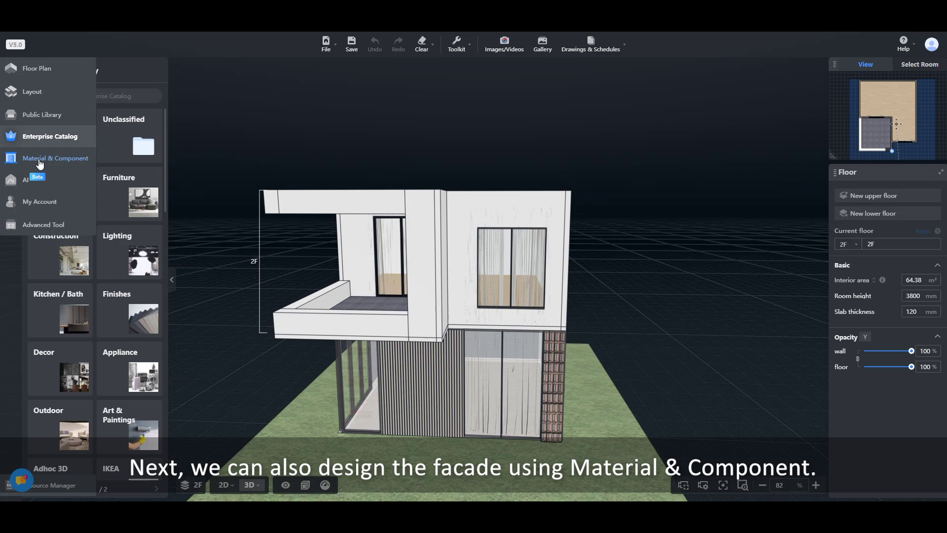
left_click(41, 162)
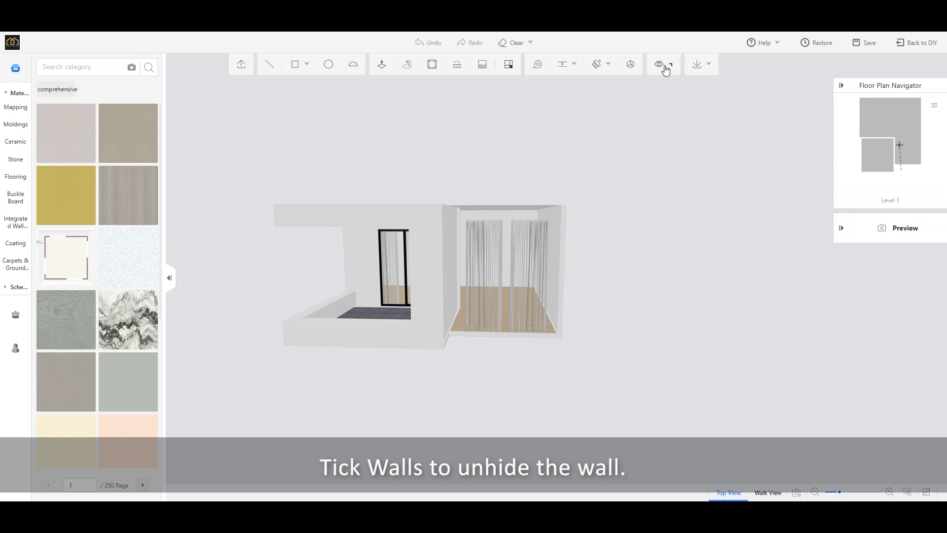
left_click(649, 87)
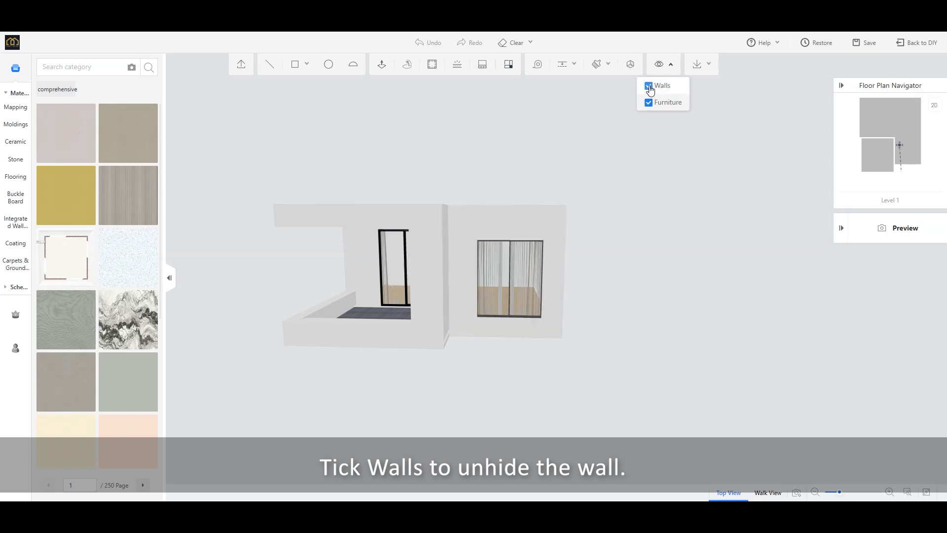
Draw rectangles on the second-floor front wall above, below and to the right of the window, meeting its edges
left_click_drag(649, 362, 630, 366)
scroll(560, 350, "up", 2)
left_click_drag(561, 350, 602, 378)
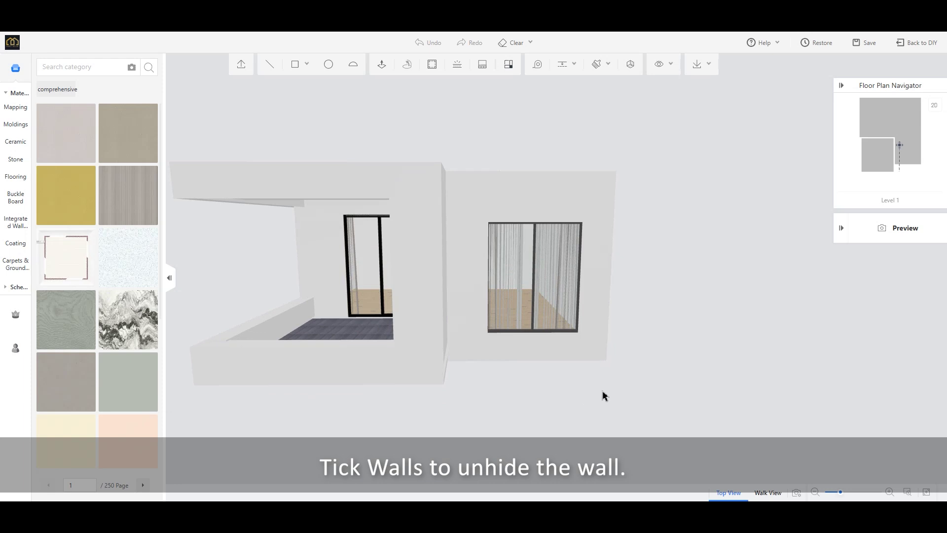
right_click_drag(603, 395, 573, 393)
scroll(524, 319, "up", 2)
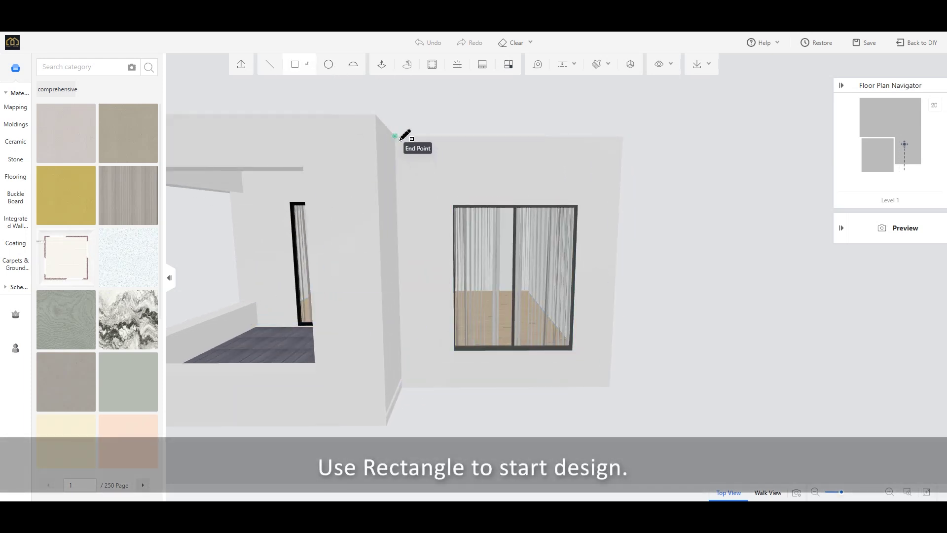
left_click(623, 205)
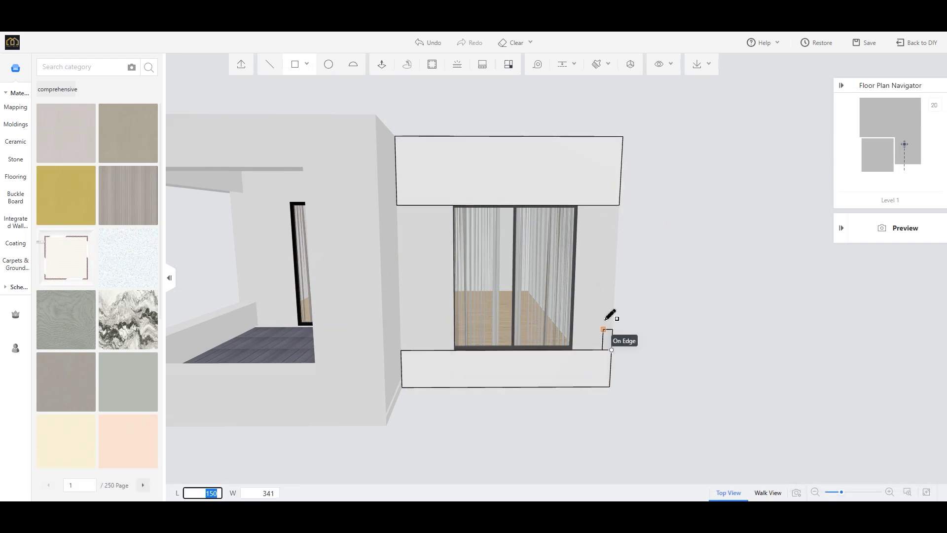
left_click(577, 206)
Extrude the C-shaped surface around the second-floor window outward with Push/Pull to form a projecting frame
right_click_drag(636, 326, 704, 316)
scroll(690, 375, "up", 3)
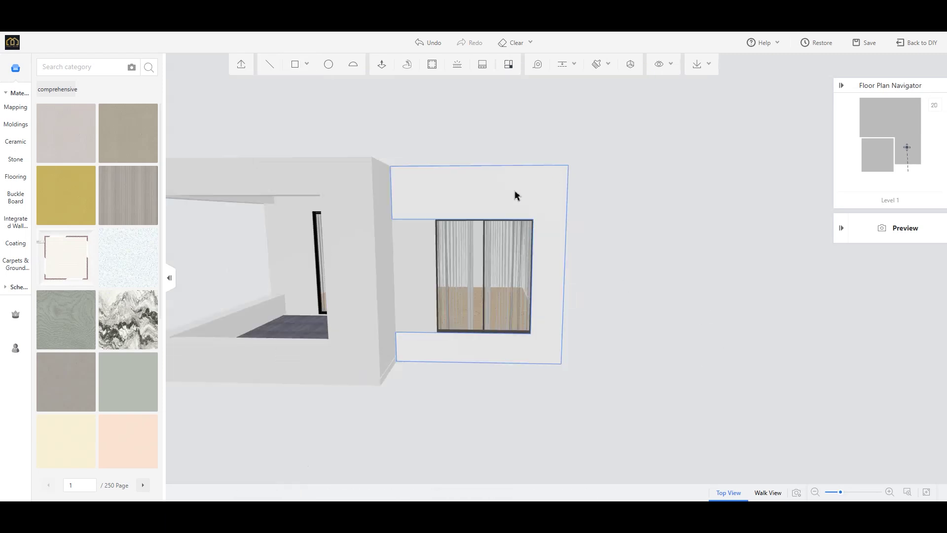
right_click_drag(619, 333, 580, 328)
left_click_drag(579, 328, 560, 334)
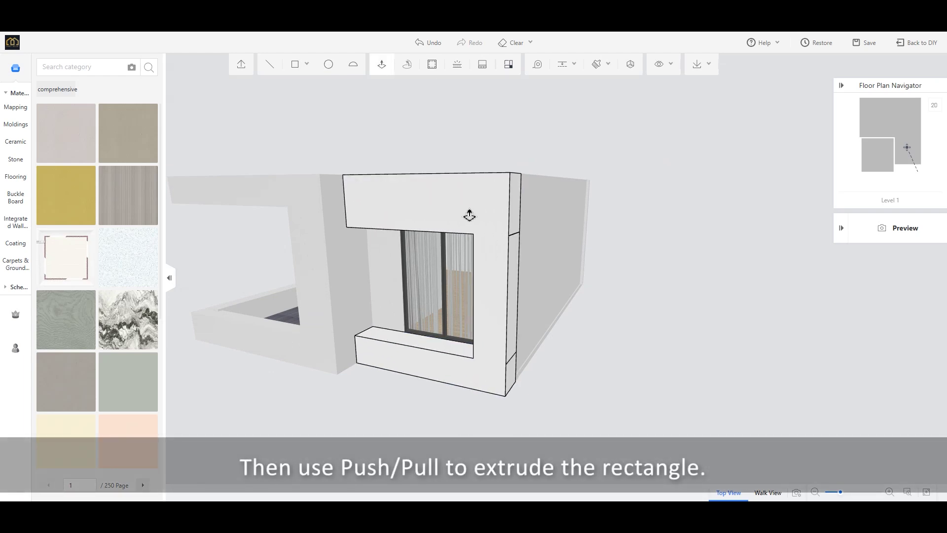
left_click_drag(482, 427, 656, 346)
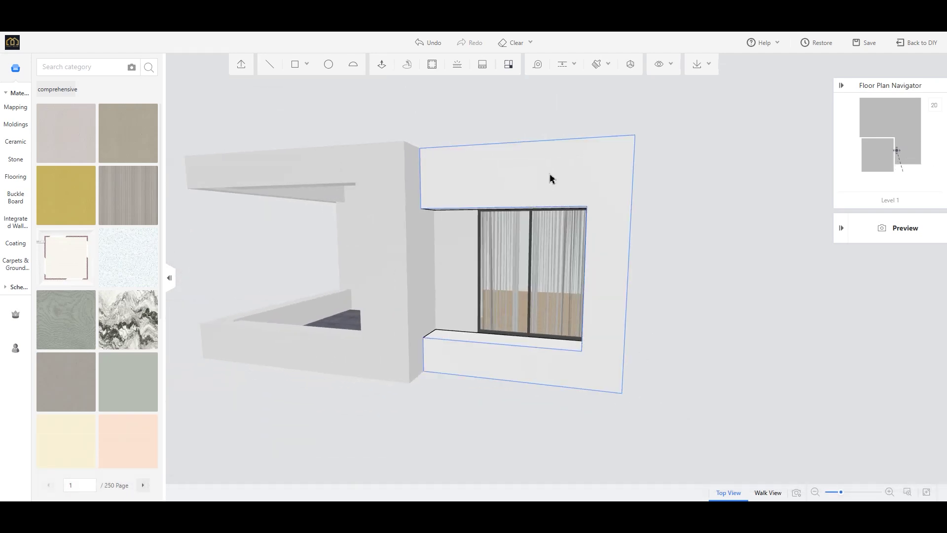
Browse the mapping and stone materials and apply the brown concrete material to the terrace's front parapet
left_click(17, 115)
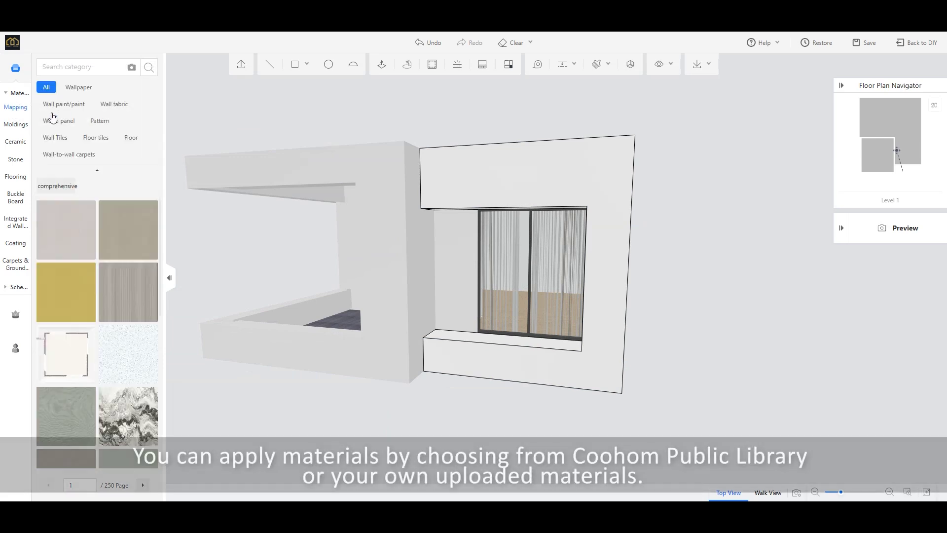
left_click(17, 163)
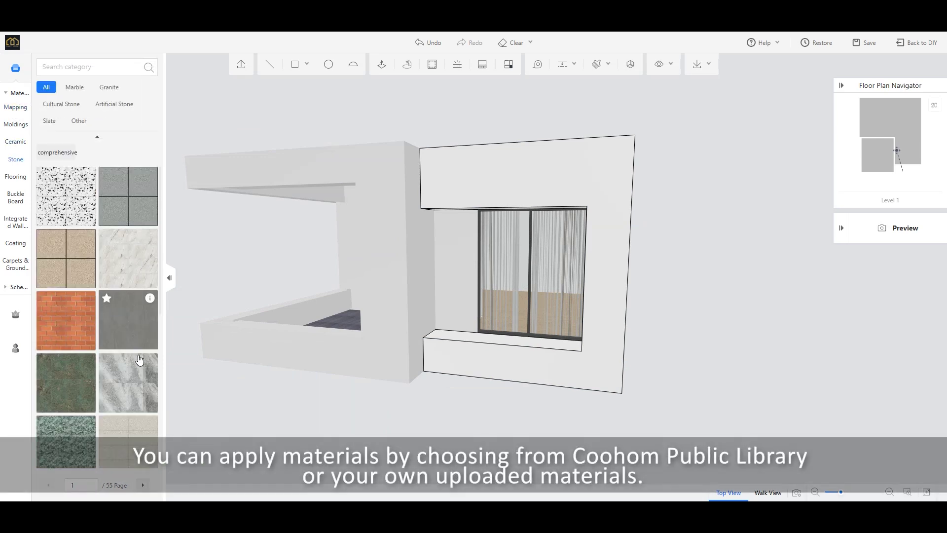
scroll(139, 360, "down", 3)
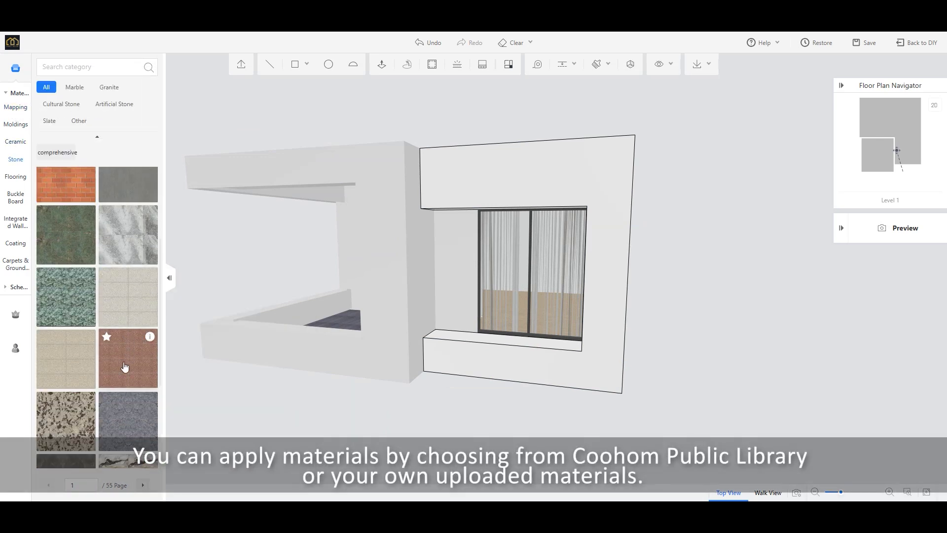
scroll(124, 368, "down", 2)
left_click(66, 384)
left_click(349, 335)
left_click(153, 65)
Apply the brown concrete material to the terrace column and further parapet faces, and show the favorite materials
left_click(66, 384)
left_click(339, 347)
scroll(387, 393, "down", 3)
left_click_drag(387, 393, 515, 439)
left_click(153, 65)
left_click(16, 103)
left_click(16, 448)
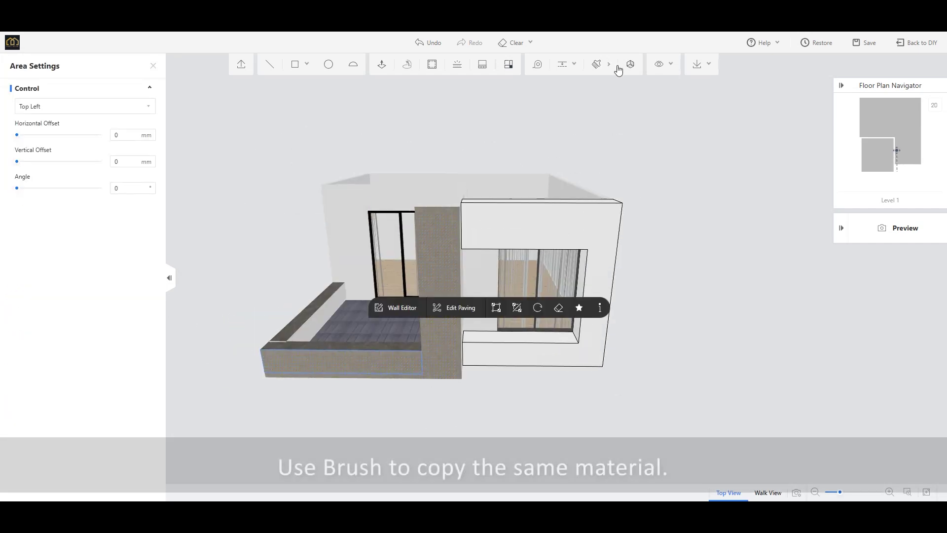
Copy the brown concrete with the Paving Brush onto the terrace's inner parapet, door wall and front beam
left_click(597, 64)
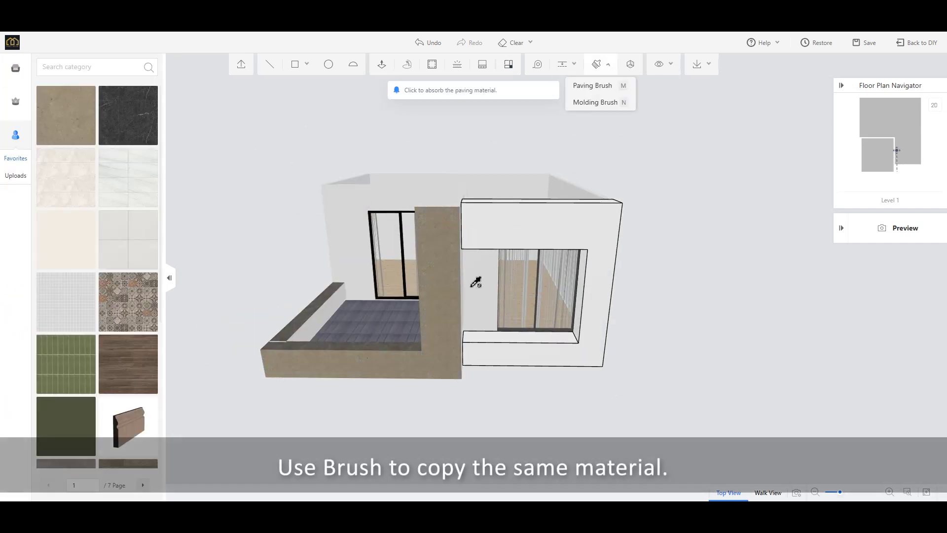
left_click(438, 304)
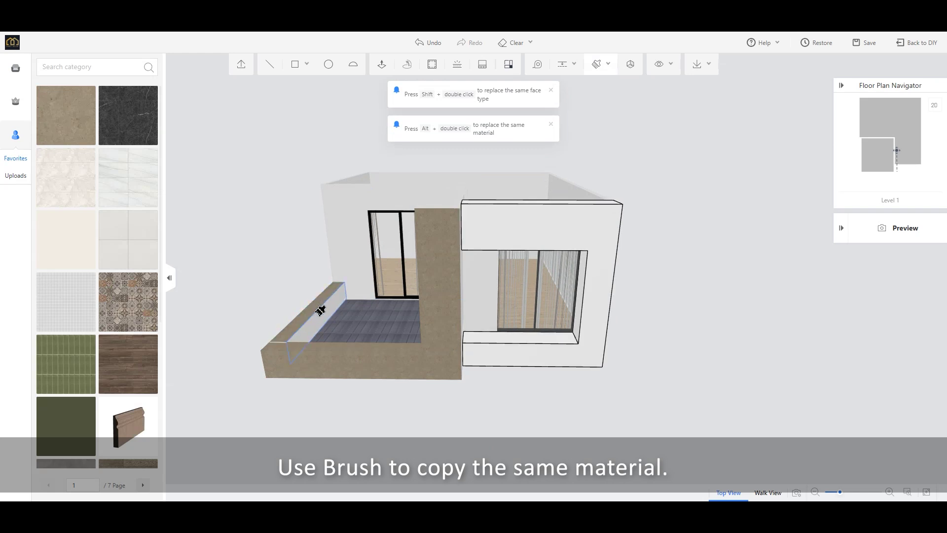
left_click_drag(372, 320, 443, 333)
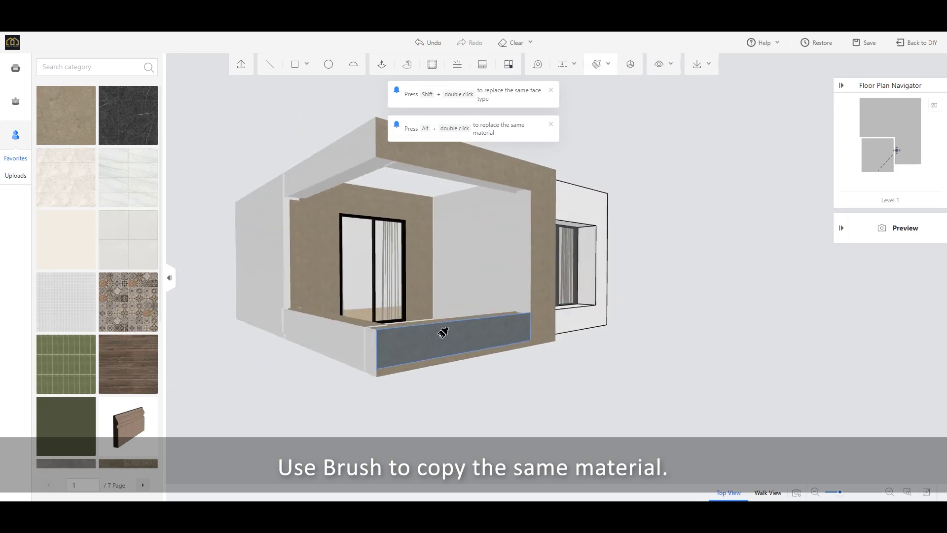
mouse_move(528, 233)
left_mouse_down()
mouse_move(493, 232)
mouse_move(459, 257)
mouse_move(430, 339)
mouse_move(306, 355)
mouse_move(346, 334)
mouse_move(497, 383)
mouse_move(452, 377)
left_mouse_up()
key("Escape")
Brush the brown concrete onto the remaining terrace beams and parapets, and apply black marble to the window frame's front face
left_click(597, 64)
left_click(448, 173)
mouse_move(449, 172)
left_mouse_down()
mouse_move(503, 300)
mouse_move(602, 323)
mouse_move(347, 349)
mouse_move(380, 369)
left_mouse_up()
left_click(503, 301)
left_click(602, 324)
key("Escape")
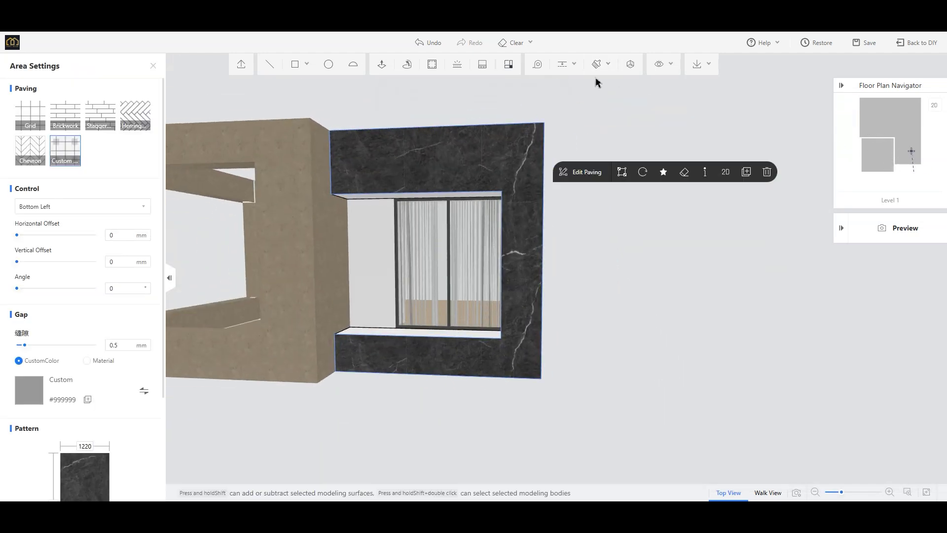
Copy the black marble with the Paving Brush onto the side, inner and recessed wall faces around the window frame
left_click(596, 64)
left_click(379, 176)
mouse_move(379, 176)
left_mouse_down()
mouse_move(583, 372)
mouse_move(412, 317)
mouse_move(534, 400)
mouse_move(575, 387)
left_mouse_up()
left_click(497, 349)
mouse_move(497, 348)
left_mouse_down()
mouse_move(535, 402)
mouse_move(621, 345)
mouse_move(636, 306)
left_mouse_up()
key("Escape")
left_click(596, 64)
left_click(547, 267)
mouse_move(548, 268)
left_mouse_down()
mouse_move(492, 401)
mouse_move(763, 414)
mouse_move(695, 409)
left_mouse_up()
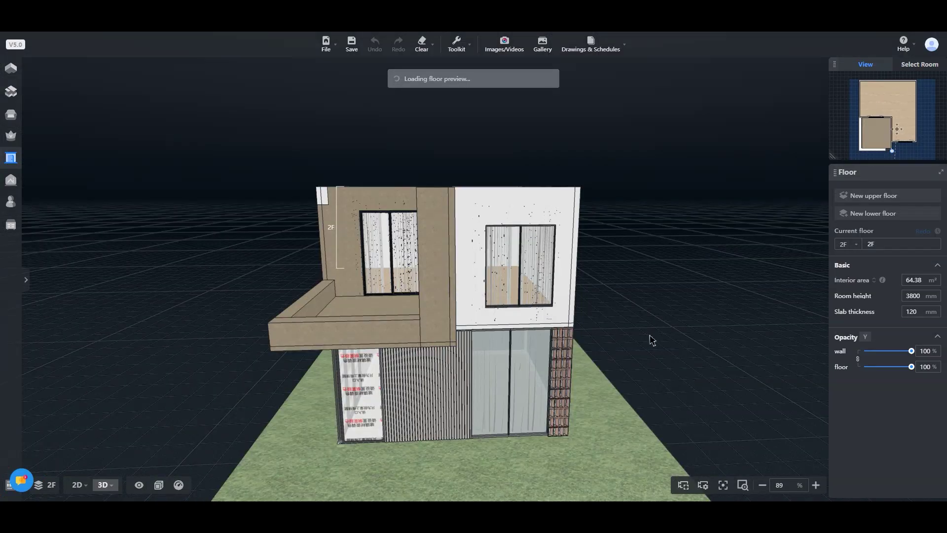
Place the Modern cutout partition beside the framed second-floor window, sized 839 mm long, 200 mm wide and 2293 mm high
left_click_drag(649, 337, 566, 423)
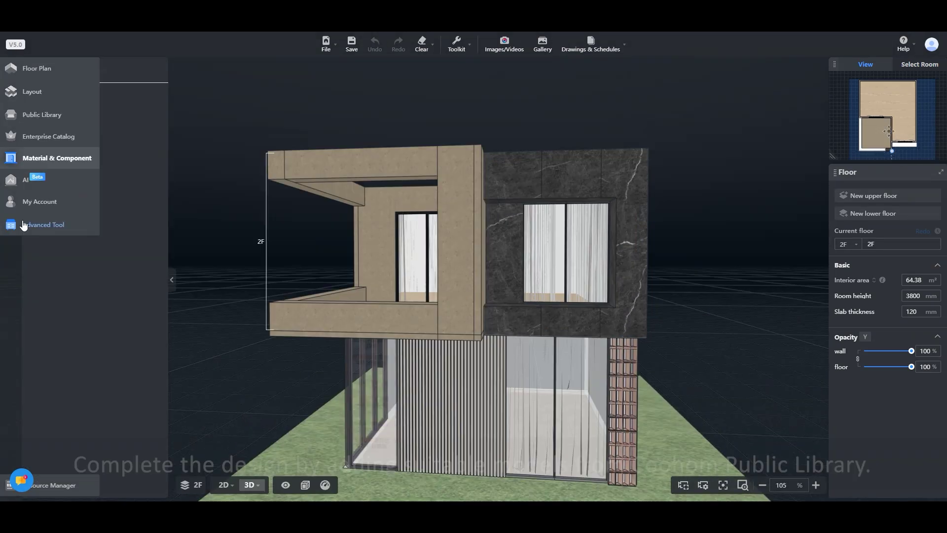
left_click(10, 202)
left_click(139, 315)
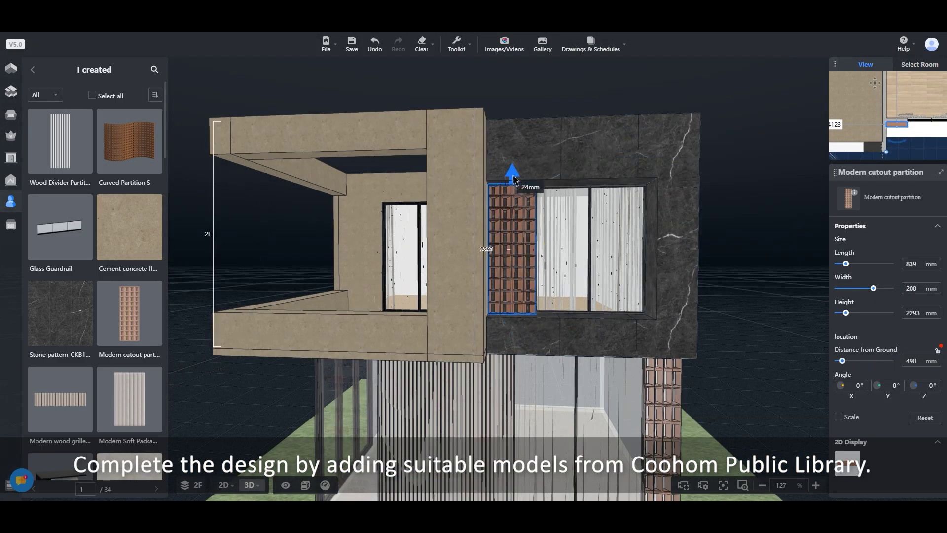
left_click(553, 331)
Place another Modern cutout partition, 926 mm long, 60 mm wide and 2220 mm high, against the wall beside the terrace door
left_click(482, 173)
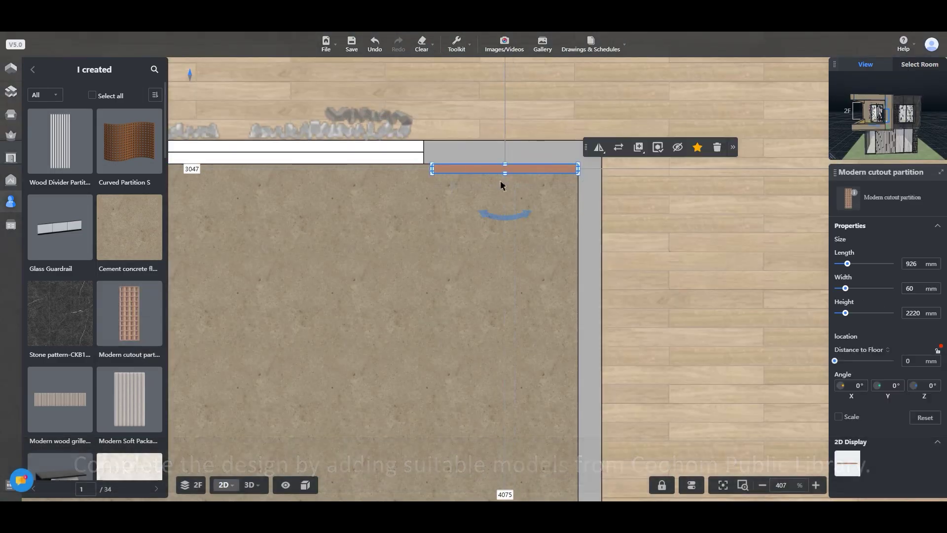
left_click(247, 492)
mouse_move(486, 333)
left_mouse_down()
mouse_move(454, 334)
mouse_move(487, 330)
left_mouse_up()
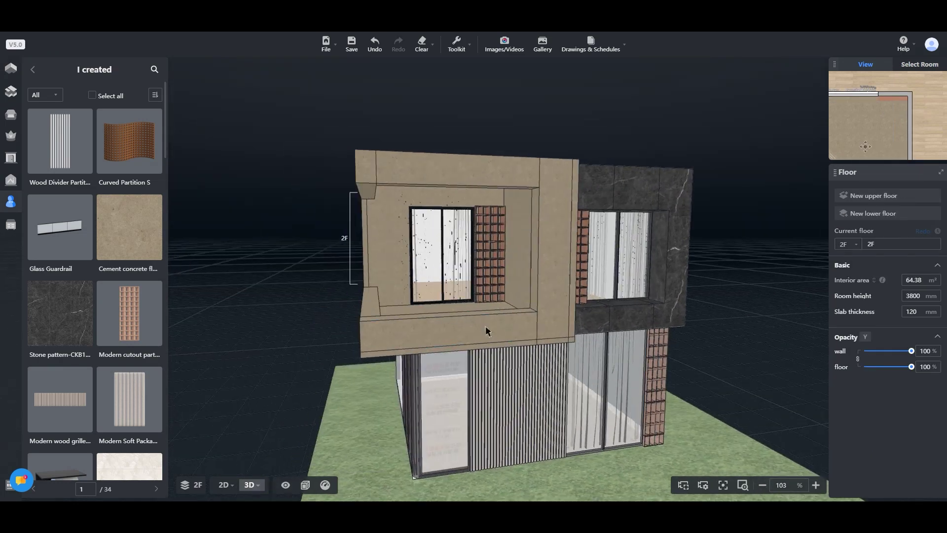
left_click_drag(567, 333, 483, 326)
Place Wood Divider Partition Screens rotated 90° about X and scaled to span the terrace as an overhead slatted pergola
left_click(11, 115)
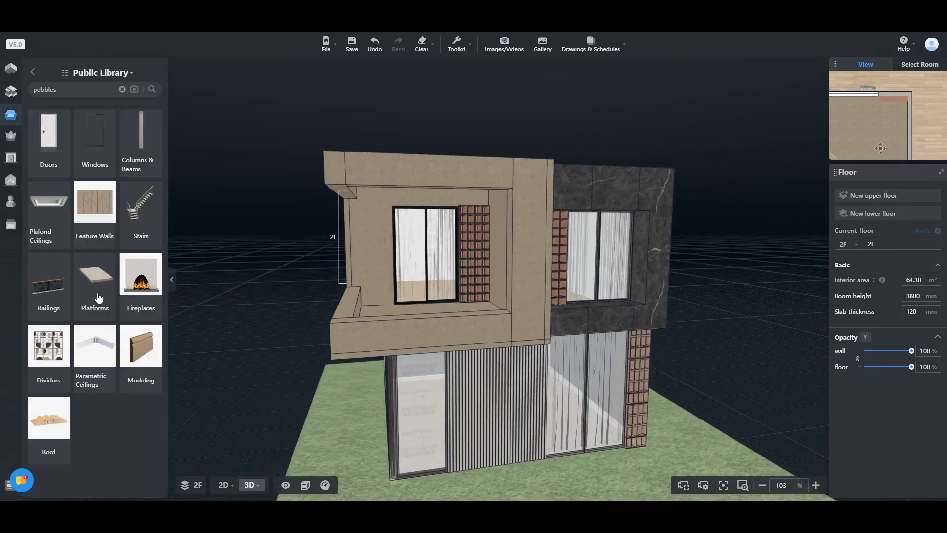
scroll(120, 330, "down", 15)
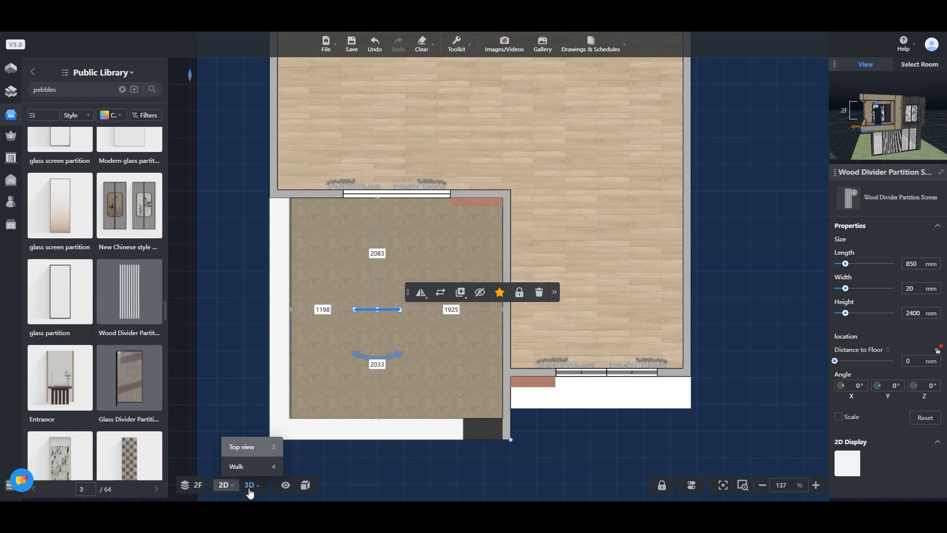
left_click(249, 485)
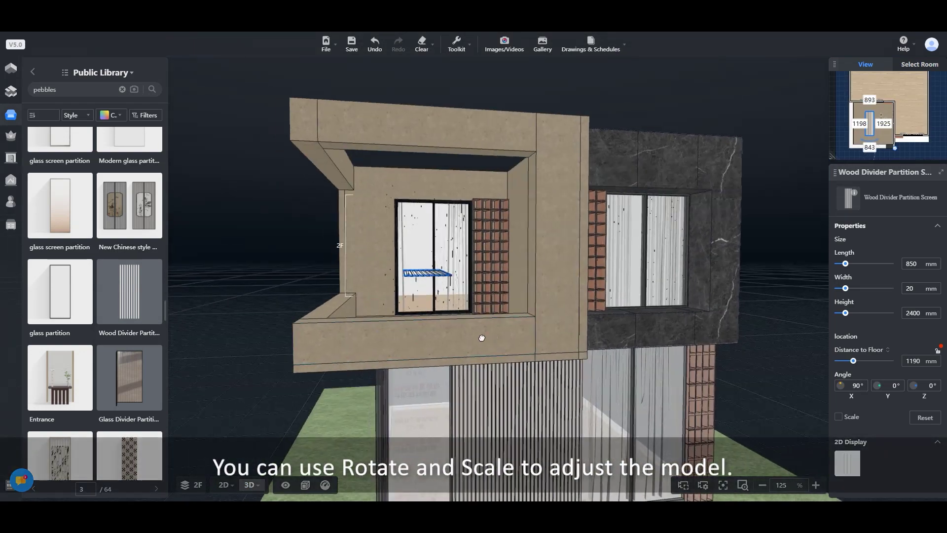
scroll(482, 338, "up", 1)
mouse_move(467, 265)
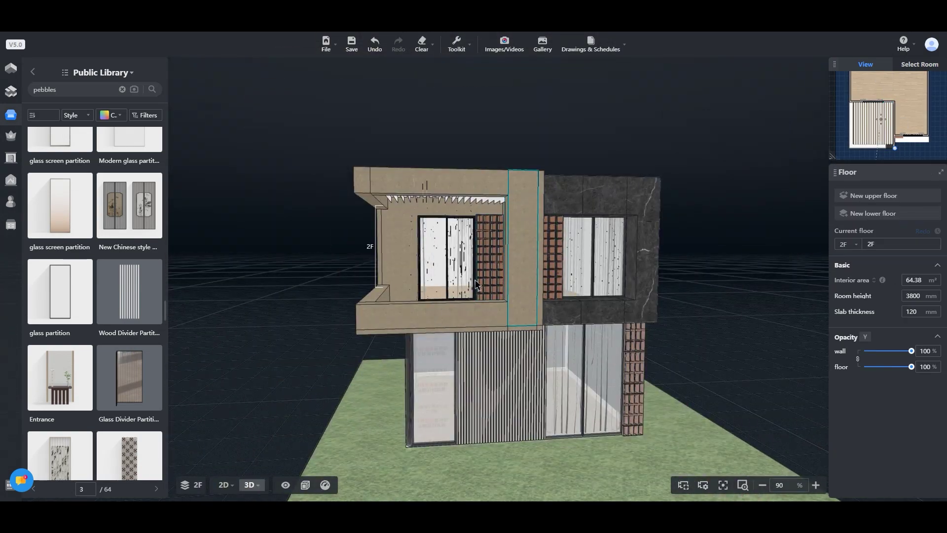
mouse_move(477, 285)
left_mouse_down()
mouse_move(449, 277)
mouse_move(490, 292)
mouse_move(475, 281)
left_mouse_up()
scroll(476, 290, "up", 1)
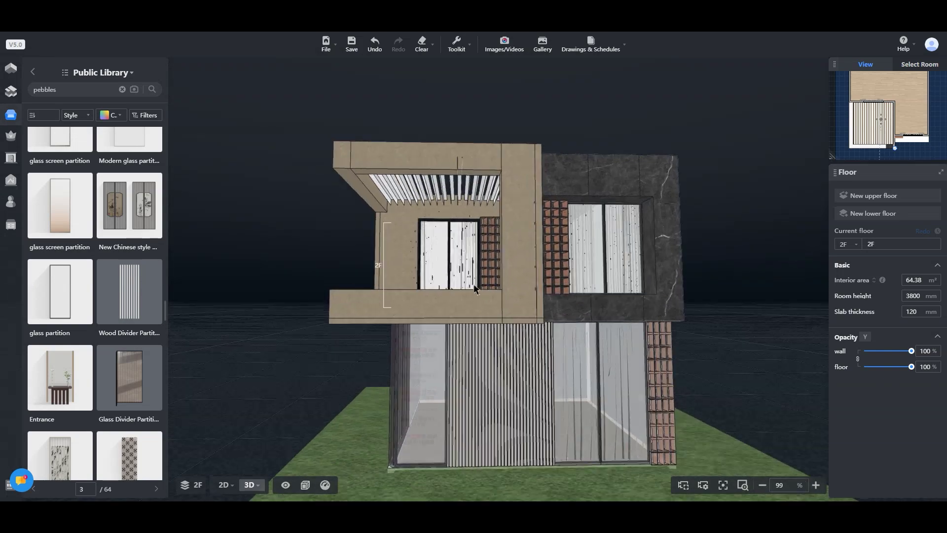
scroll(474, 289, "up", 1)
left_click_drag(568, 297, 587, 303)
Place the outdoor Swing chair 01 dynamic on the terrace near the door, rotated 28° about Z and 0 mm from the floor
mouse_move(19, 149)
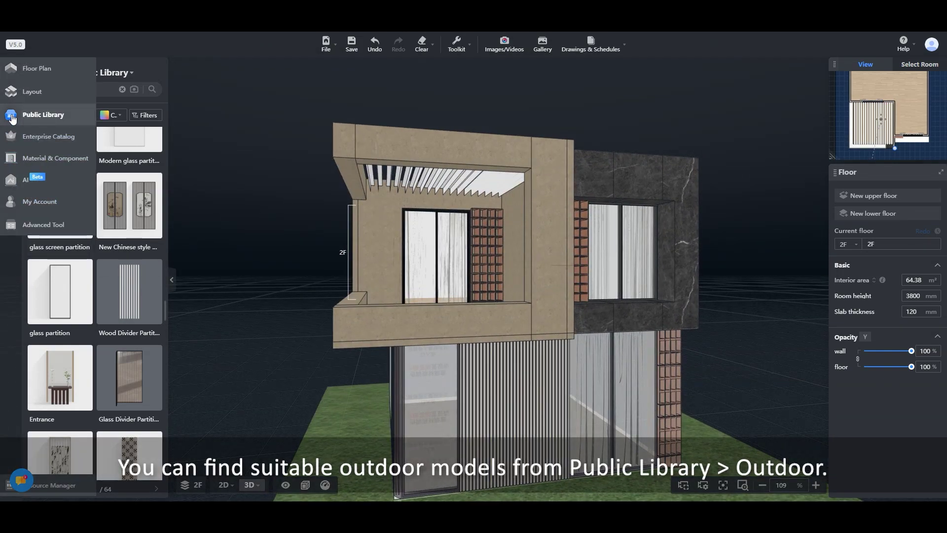
left_click(13, 117)
scroll(76, 363, "down", 2)
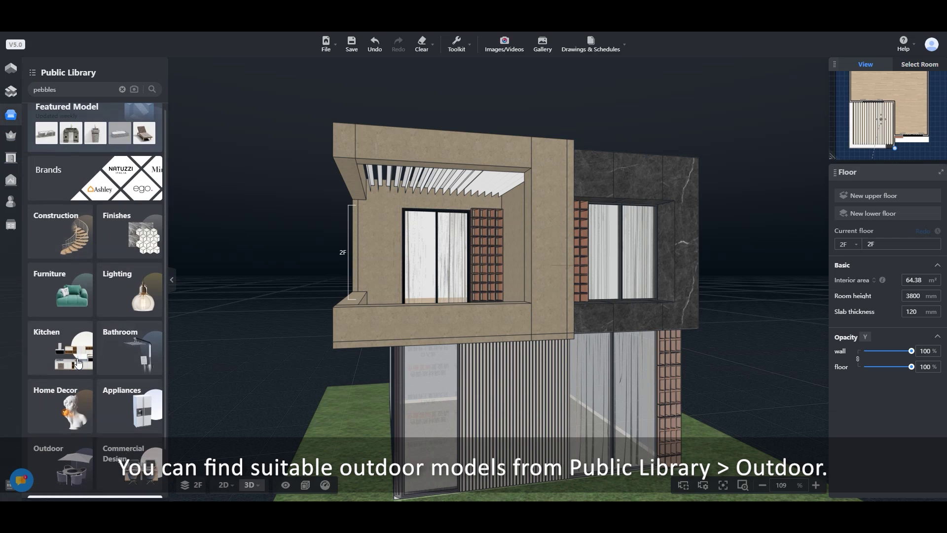
left_click(62, 410)
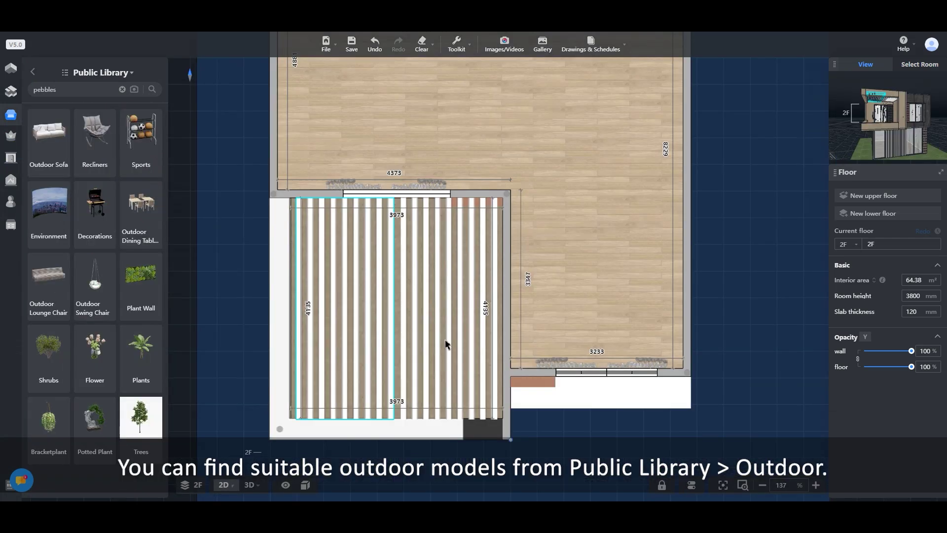
left_click(90, 144)
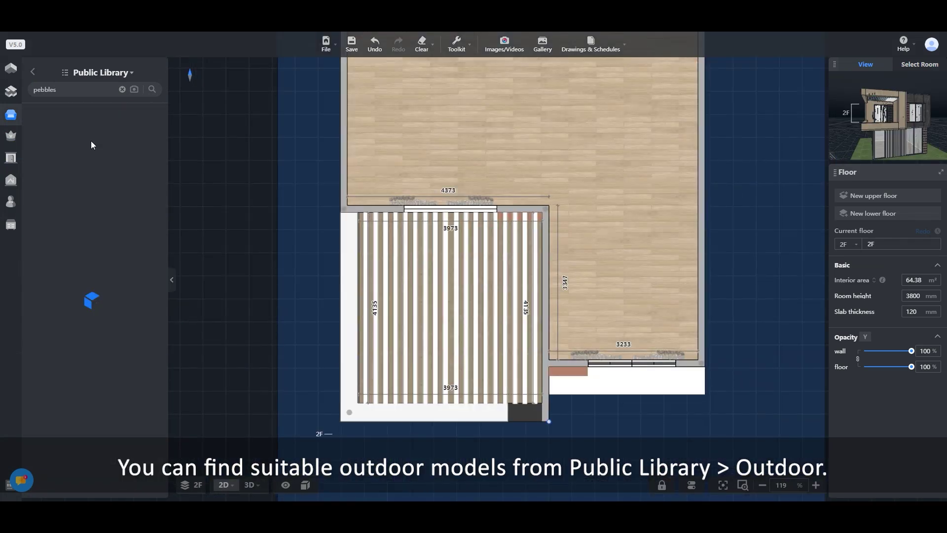
scroll(110, 331, "down", 2)
scroll(110, 331, "up", 2)
left_click_drag(130, 171, 383, 282)
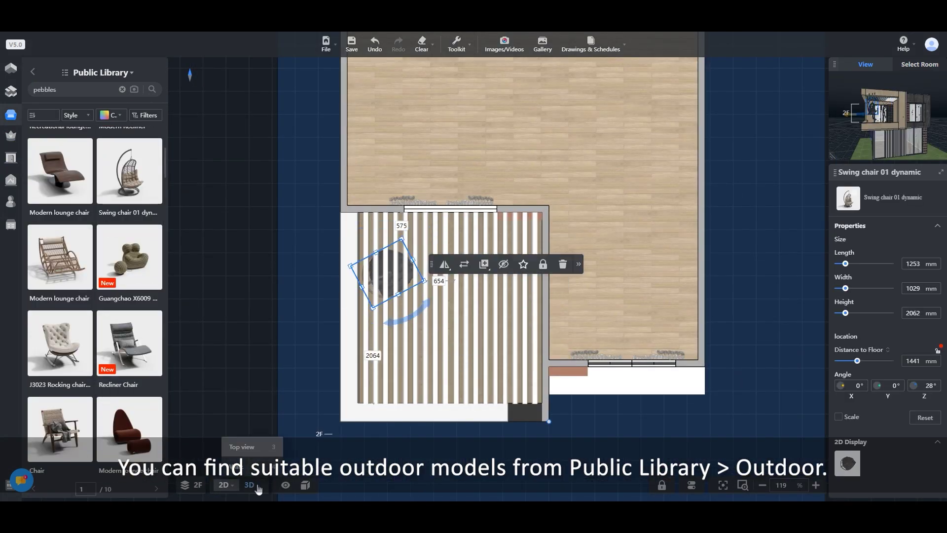
left_click(249, 485)
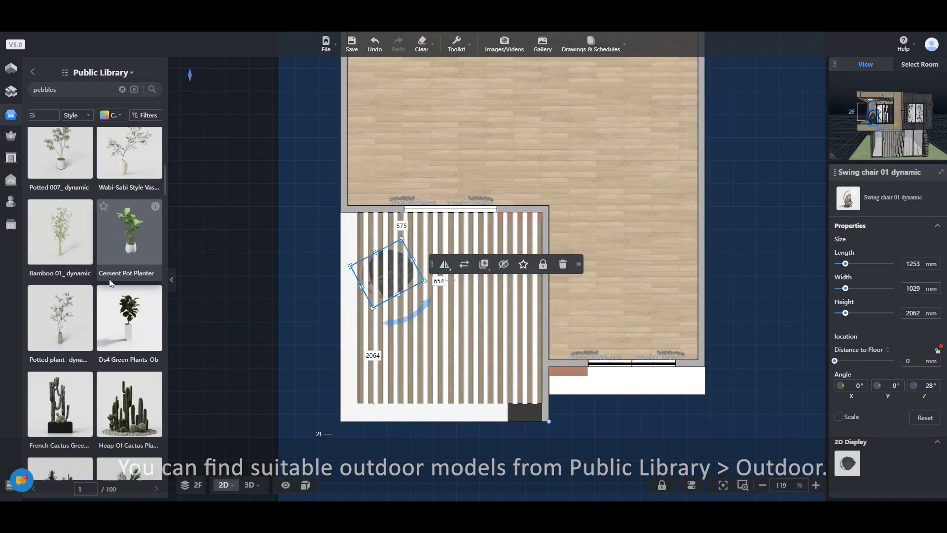
Place the French Cream Style green plant at the terrace's front corner and a potted plant beside the cutout partition
scroll(110, 283, "down", 4)
left_click_drag(130, 279, 385, 365)
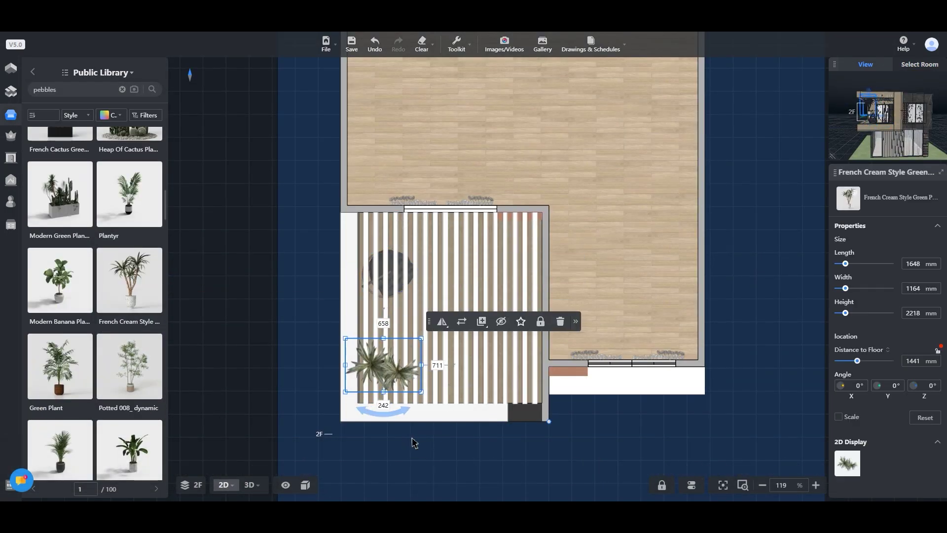
scroll(134, 379, "up", 10)
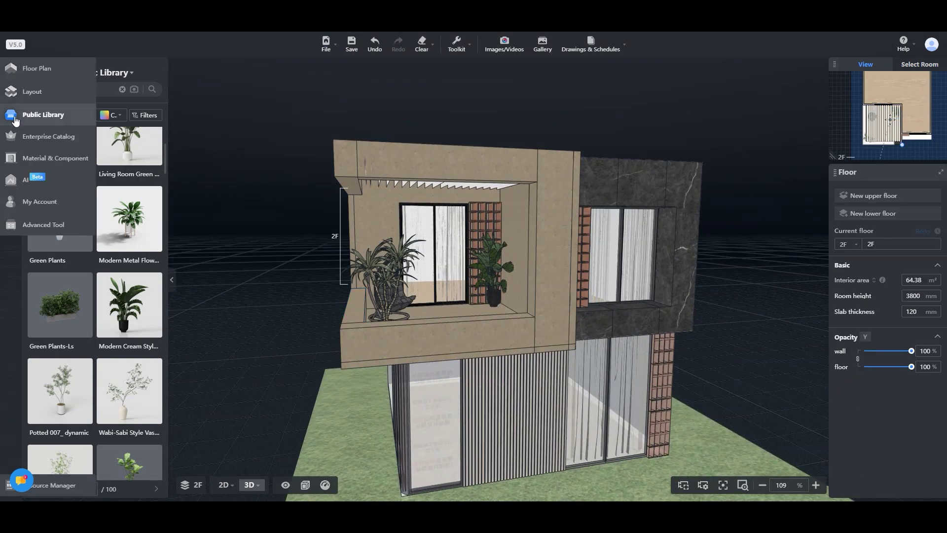
Place a Glass Guardrail, 3544 mm long and 923 mm high, along the terrace's front edge, 470 mm from the ground
left_click(64, 112)
left_click(67, 183)
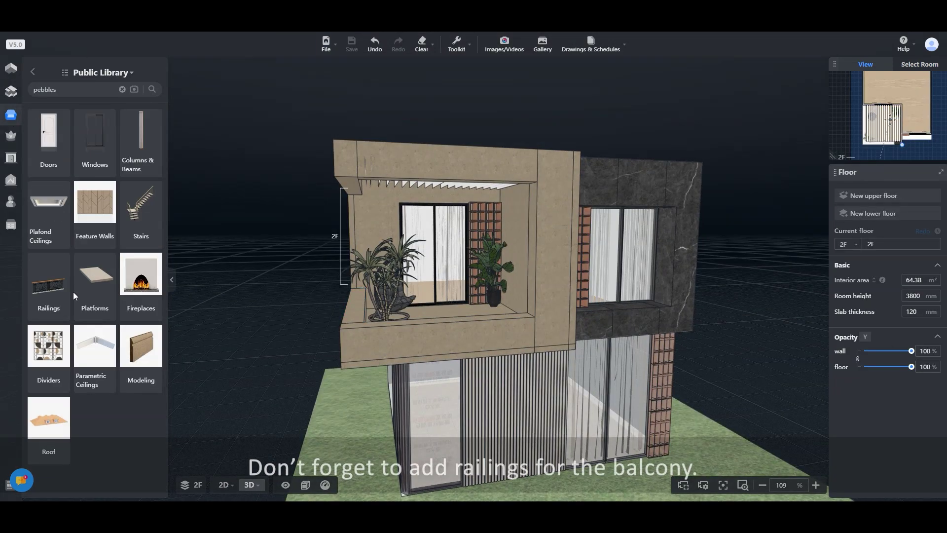
left_click(48, 294)
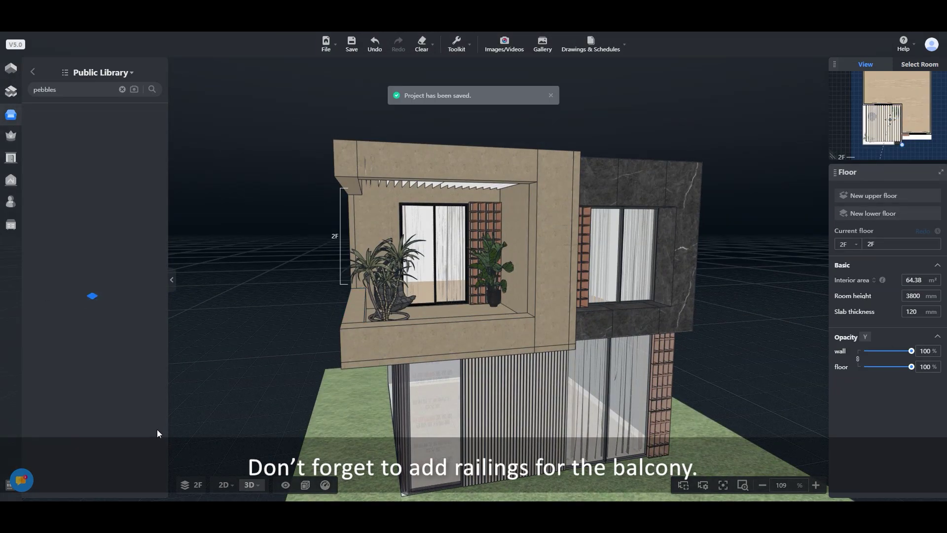
left_click(224, 485)
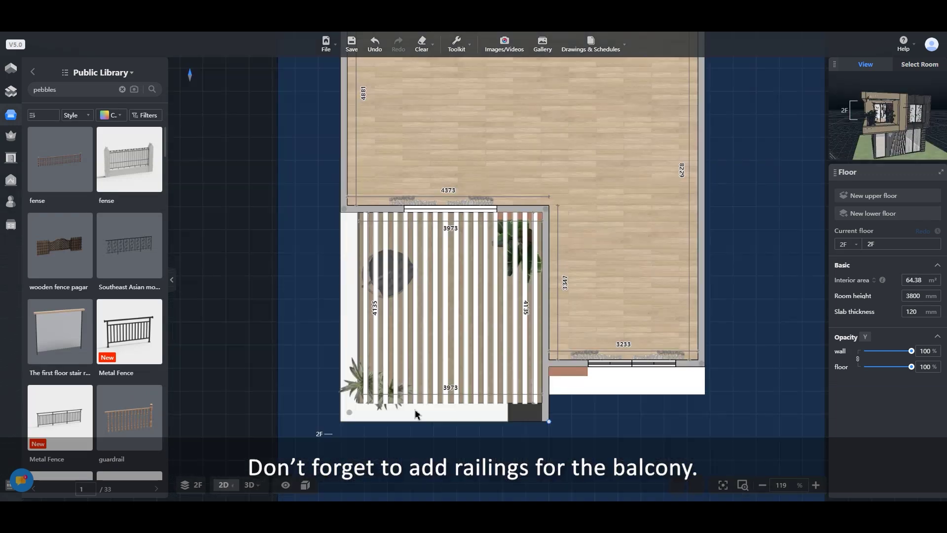
scroll(152, 237, "down", 5)
scroll(88, 380, "down", 20)
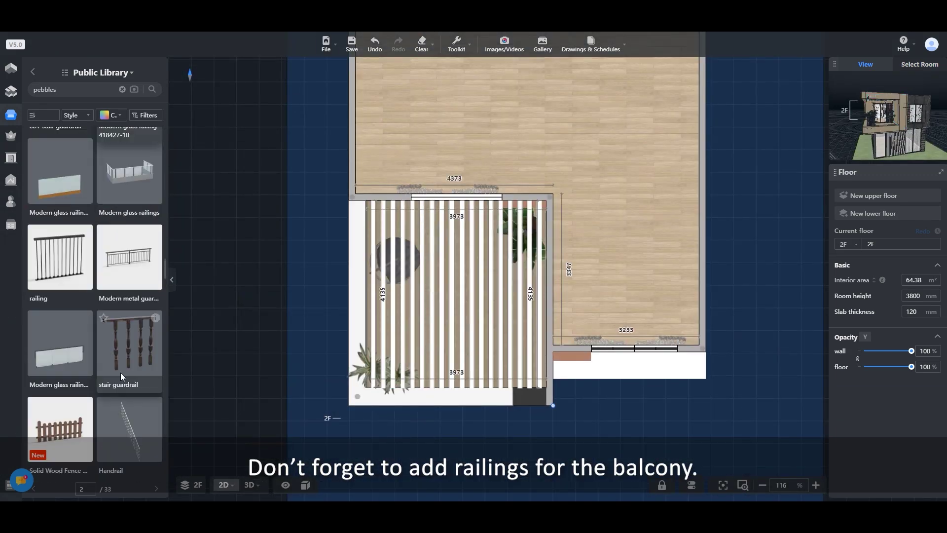
left_click(60, 192)
left_click(445, 408)
scroll(480, 415, "up", 5)
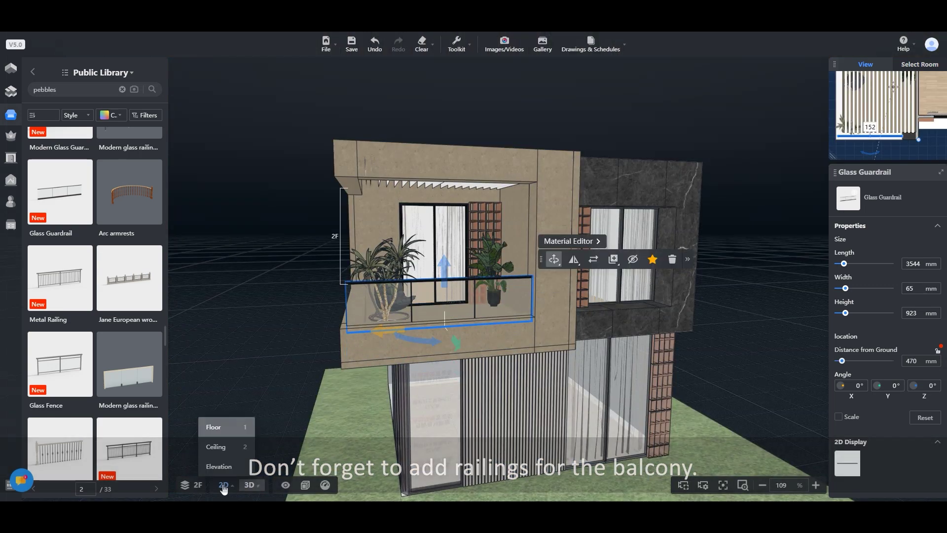
Place a second Glass Guardrail along the terrace's open side, rotated -90° about Z and 4338 mm long
left_click(223, 485)
left_click(61, 193)
left_click(345, 252)
key("Right")
key("Down")
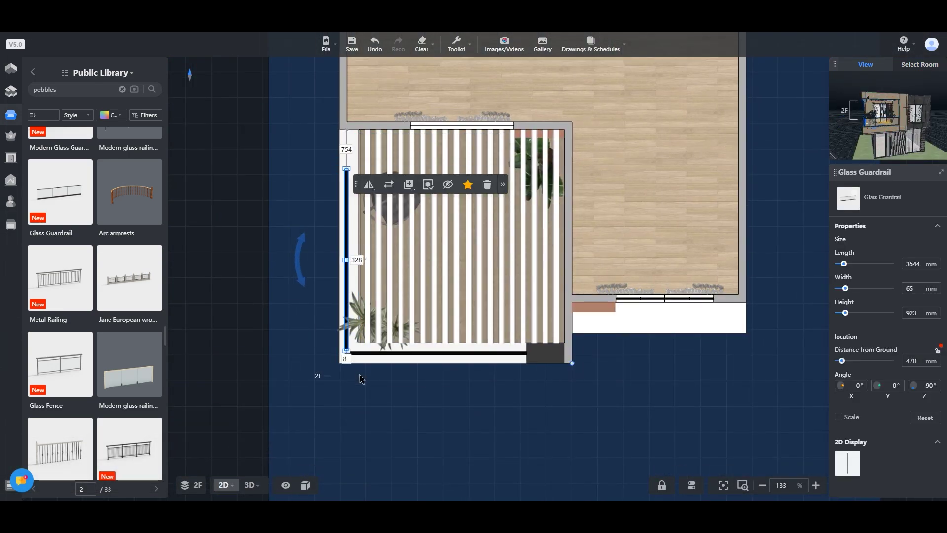
scroll(360, 378, "up", 6)
left_click(250, 485)
left_click_drag(306, 400, 394, 397)
left_click_drag(596, 395, 484, 384)
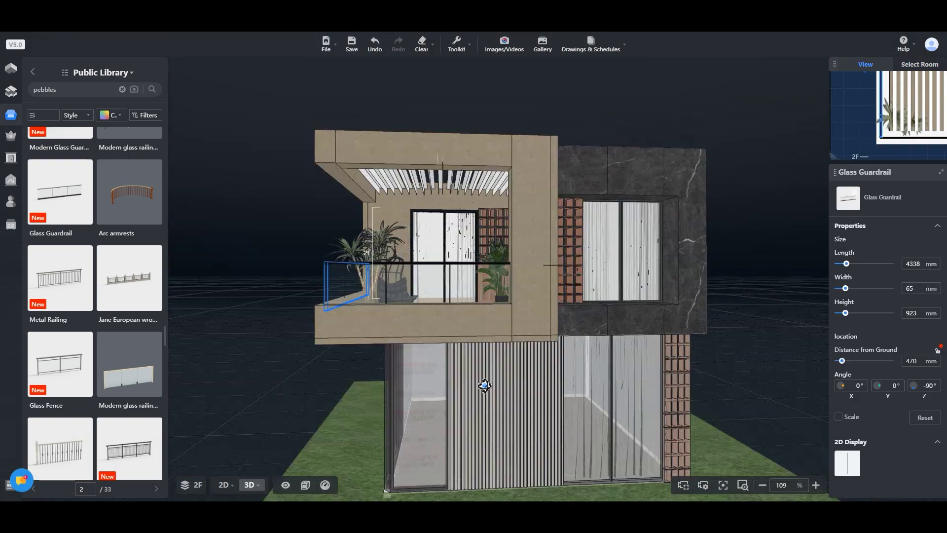
Extend the side Glass Guardrail so its end meets the front guardrail flush at the terrace corner
left_click(256, 394)
scroll(257, 395, "up", 4)
left_click_drag(237, 402, 272, 413)
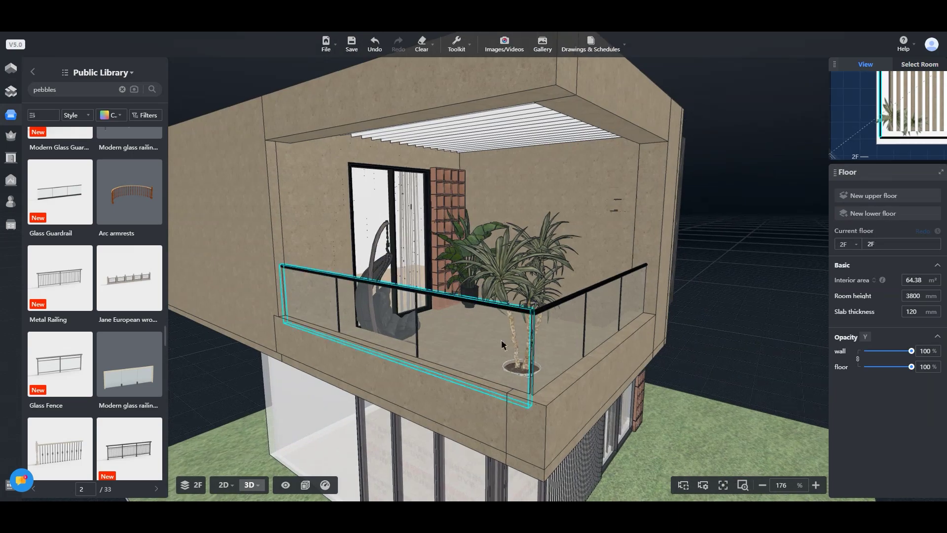
left_click(544, 363)
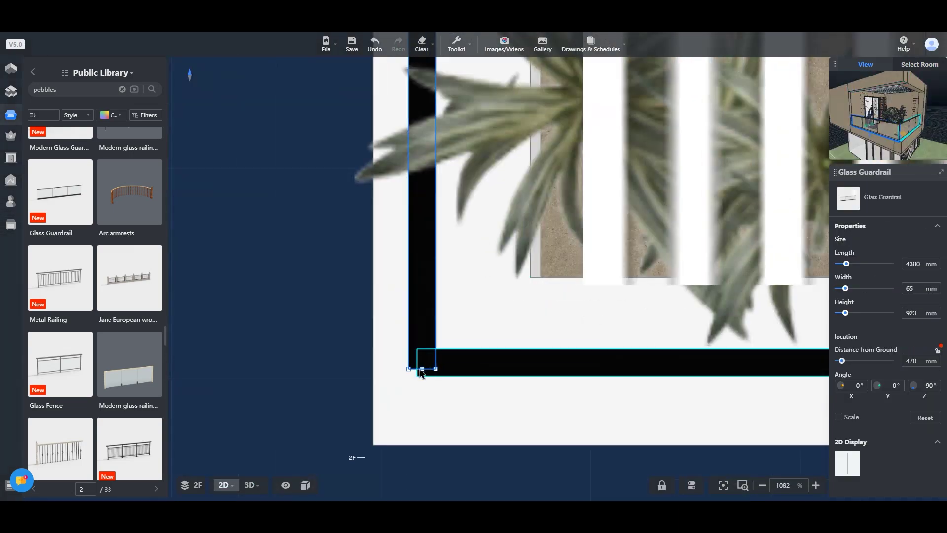
left_click_drag(422, 369, 422, 376)
left_click(251, 485)
left_click(616, 447)
scroll(616, 447, "down", 4)
mouse_move(616, 447)
left_mouse_down()
mouse_move(501, 458)
mouse_move(572, 472)
mouse_move(605, 458)
left_mouse_up()
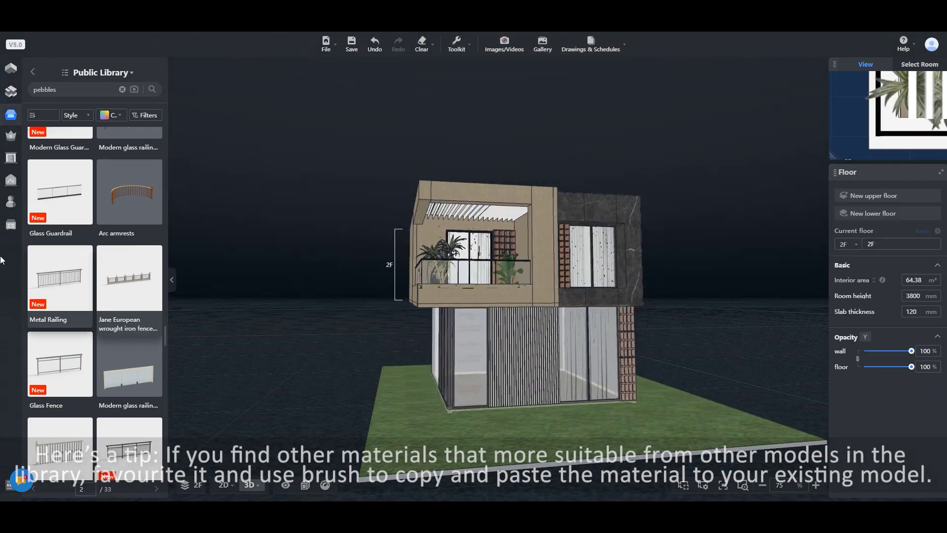
Place the favourited Curved Partition S from the I created folder and move it outside the terrace, beside the facade
left_click(9, 203)
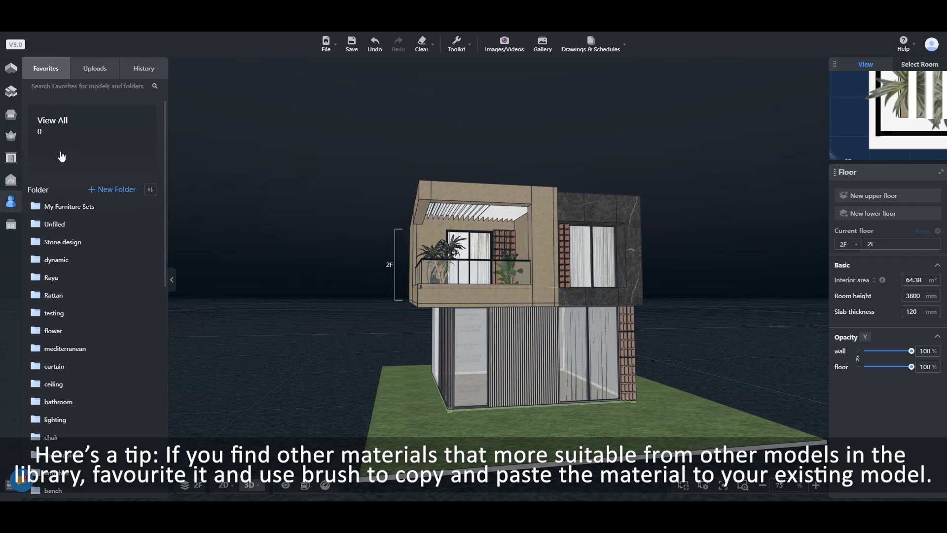
left_click(106, 146)
scroll(501, 265, "up", 3)
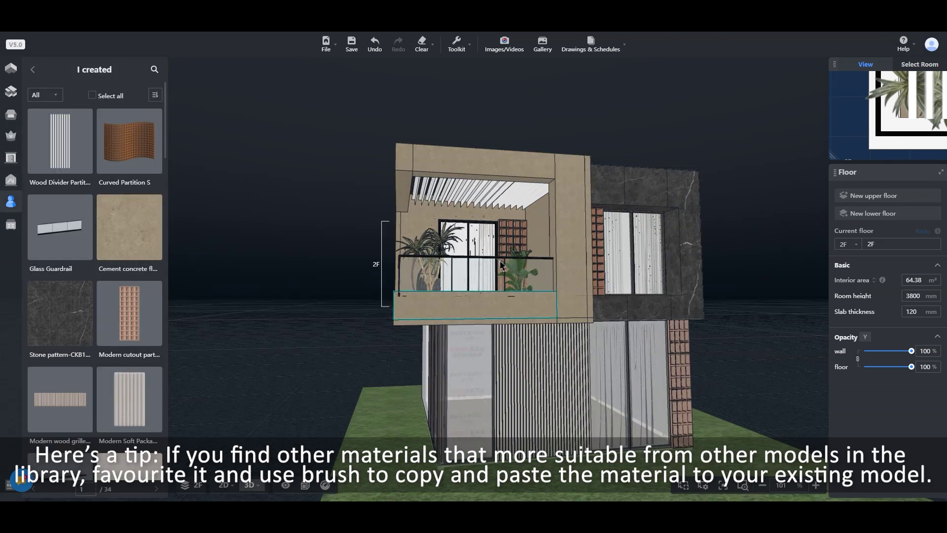
left_click(136, 143)
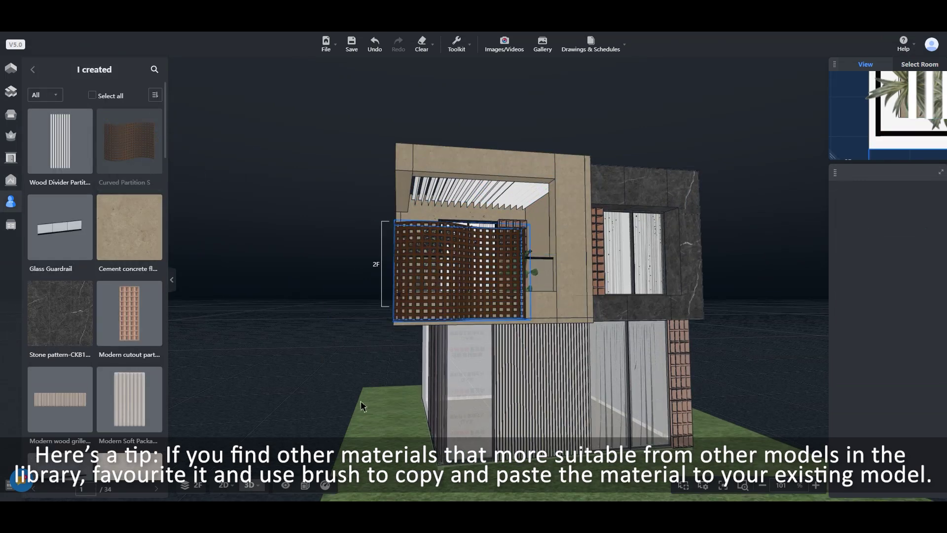
left_click(465, 270)
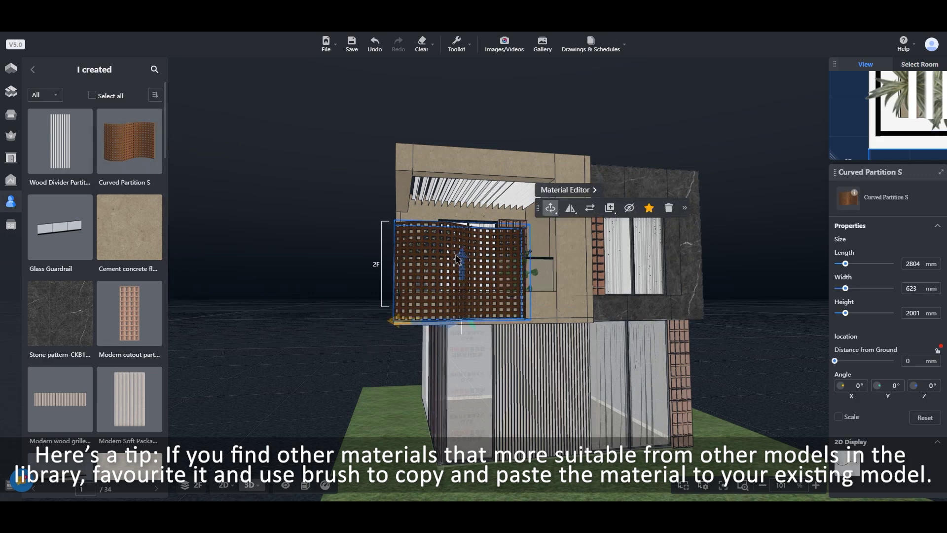
left_click_drag(409, 325, 301, 324)
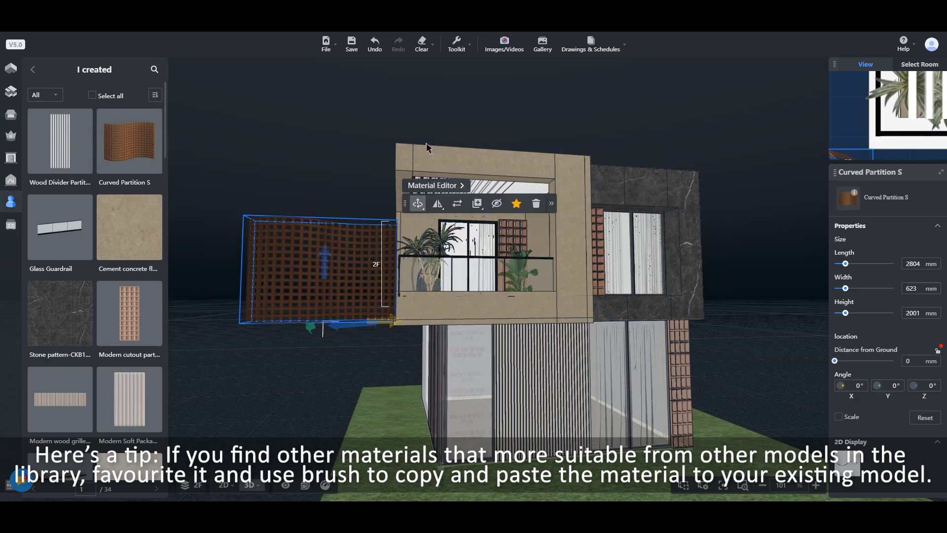
Copy the Curved Partition S wood material onto the terrace's overhead pergola slats with the Material brush
left_click(461, 51)
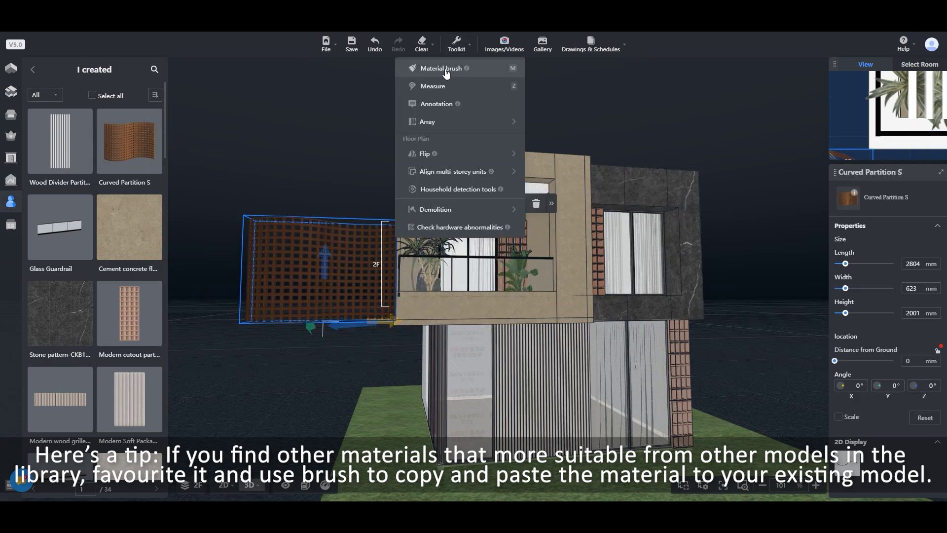
left_click(446, 70)
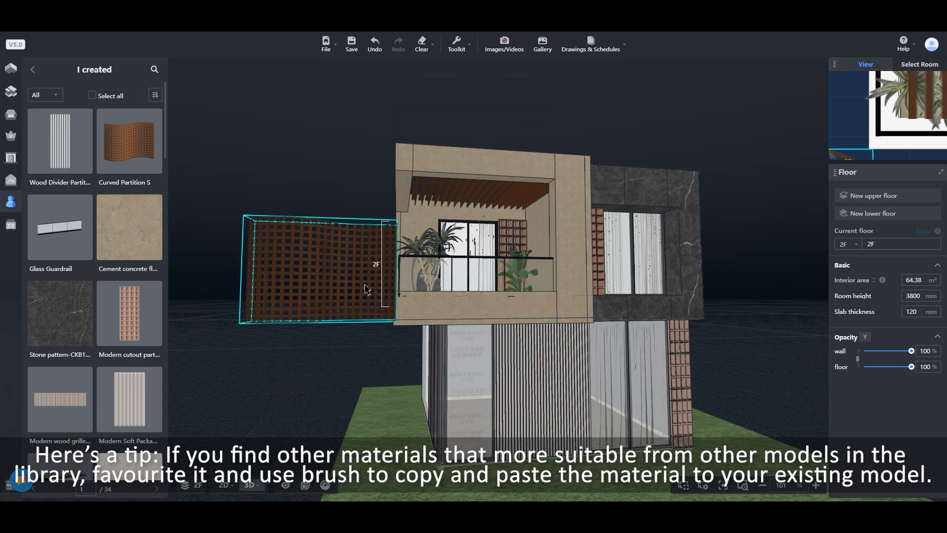
mouse_move(413, 378)
left_mouse_down()
mouse_move(377, 380)
mouse_move(423, 380)
mouse_move(402, 385)
left_mouse_up()
Delete the Curved Partition S standing beside the second-floor terrace
left_click(322, 326)
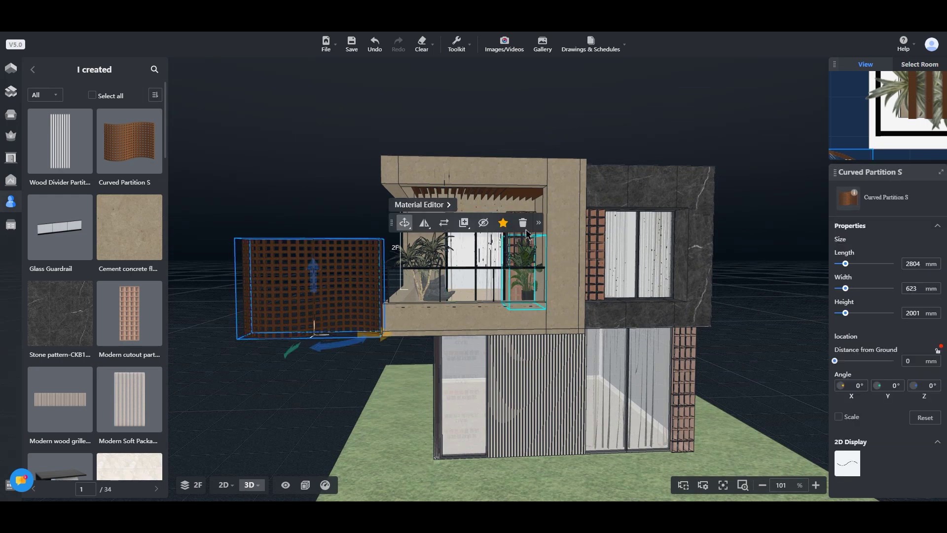
scroll(326, 403, "down", 4)
left_click_drag(478, 422, 511, 427)
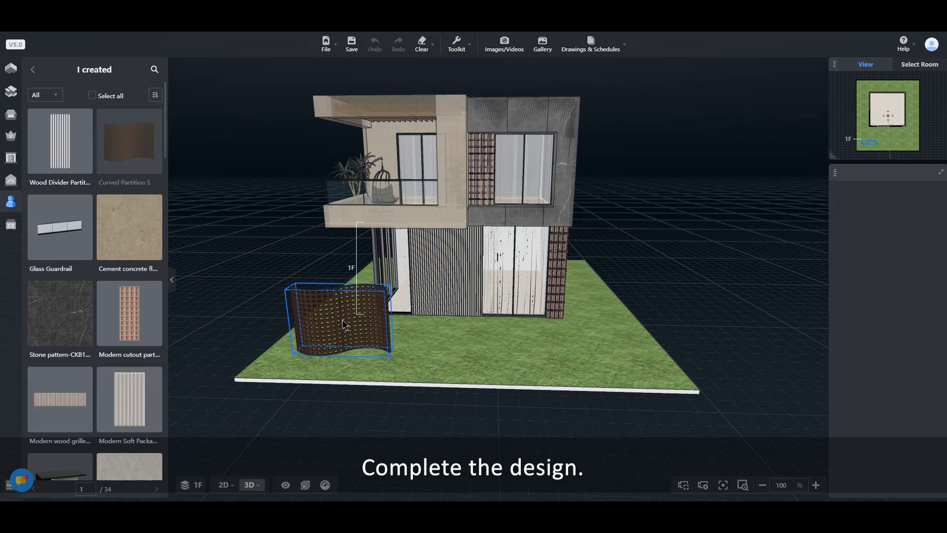
Brush the wood material of a Curved Partition S placed on the 1F lawn onto the ground-floor slatted panel, and delete the partition
left_click(343, 324)
left_click(344, 325)
left_click(451, 255)
left_click_drag(473, 345, 572, 316)
key("Delete")
Open the outdoor model categories of the Public Library
mouse_move(15, 205)
left_click(40, 115)
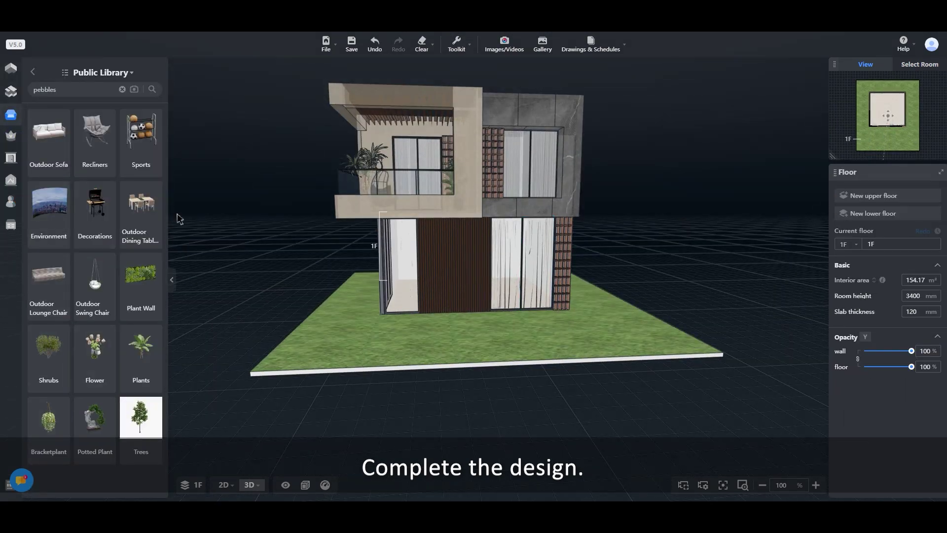